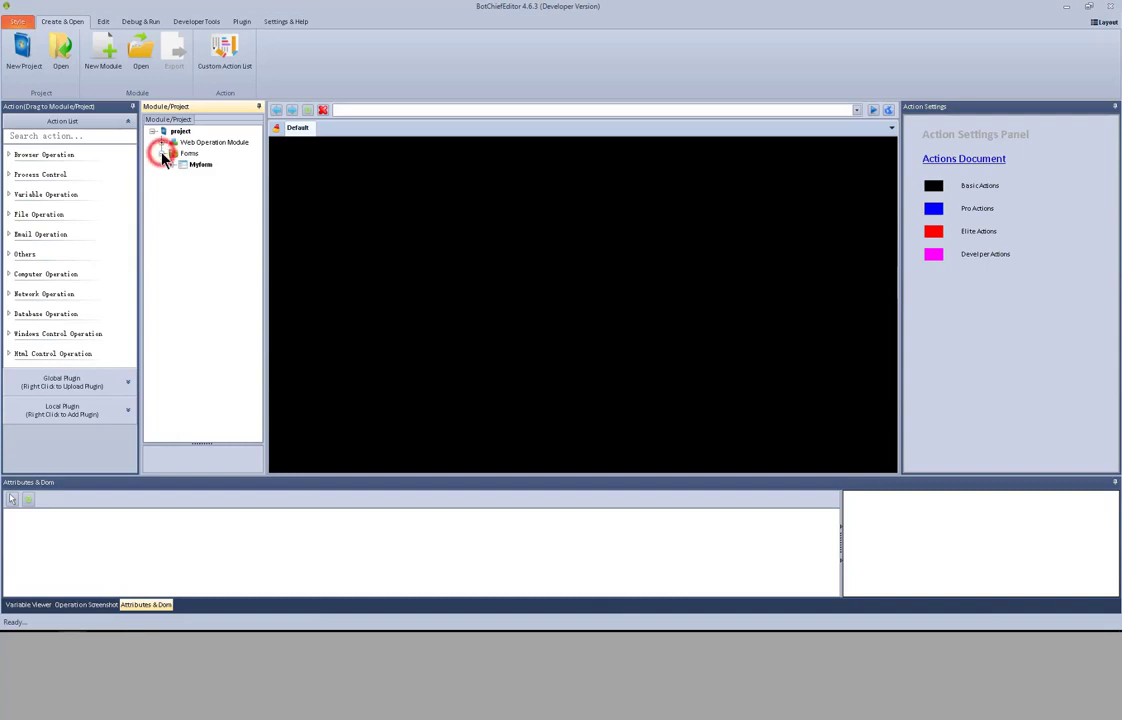
Expand Myform and Myfunction in the project tree and open the settings of the RunFunction action
click(173, 164)
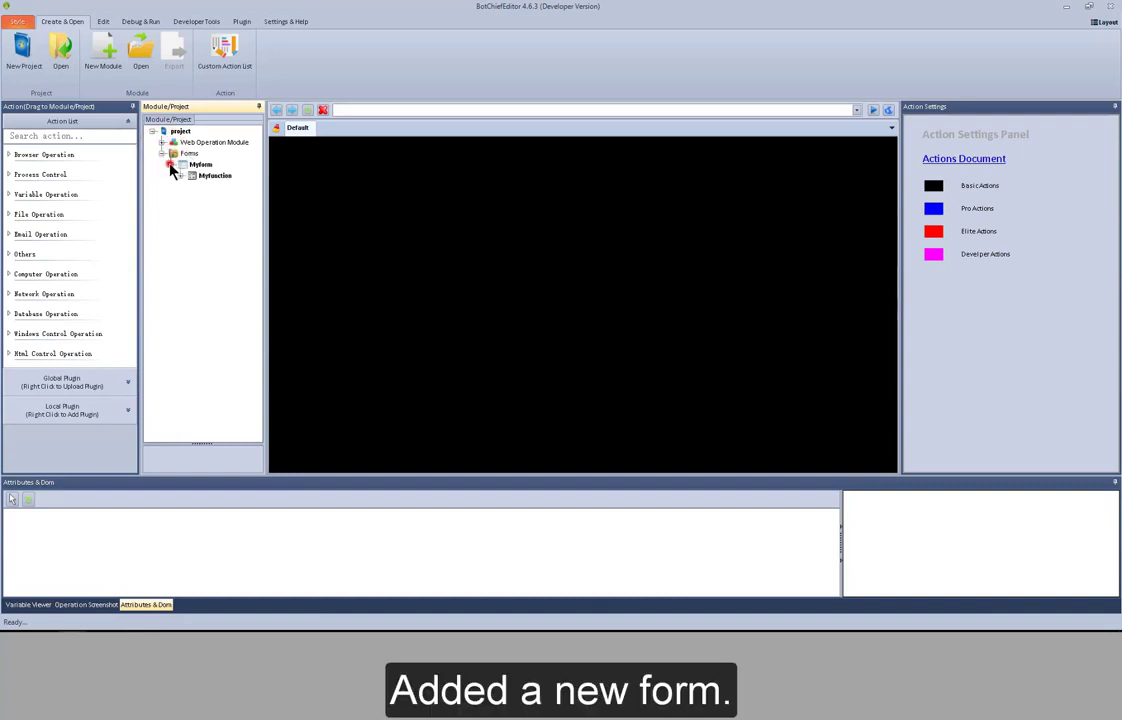
click(176, 175)
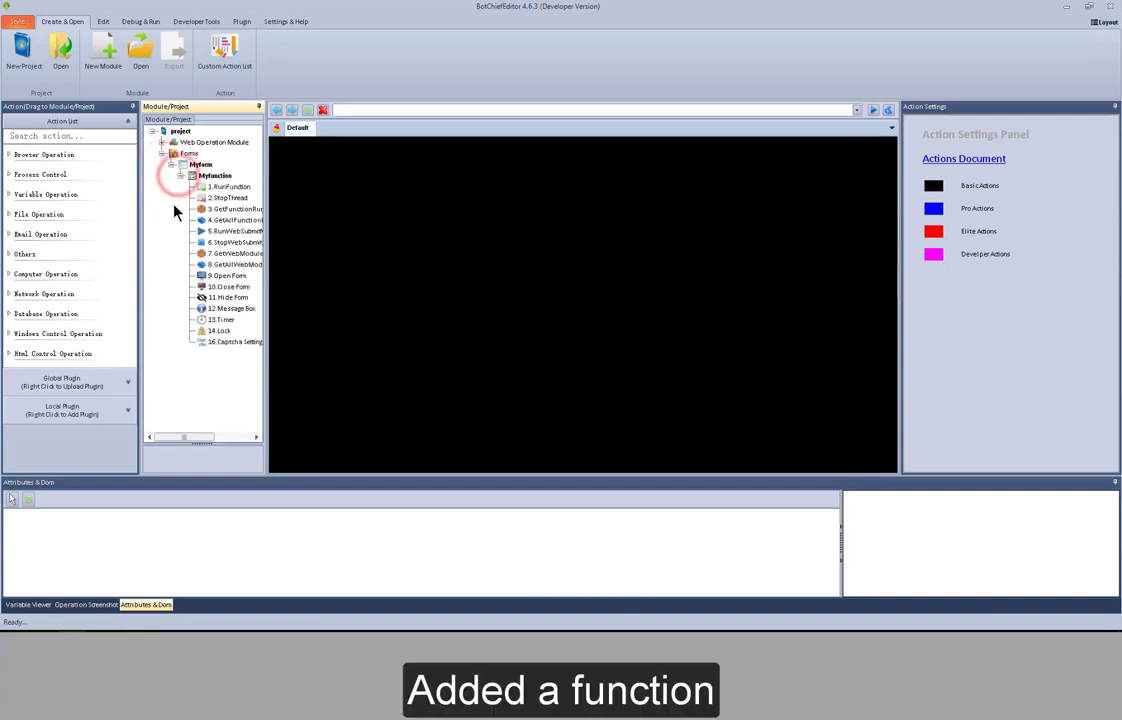
drag(188, 437, 213, 441)
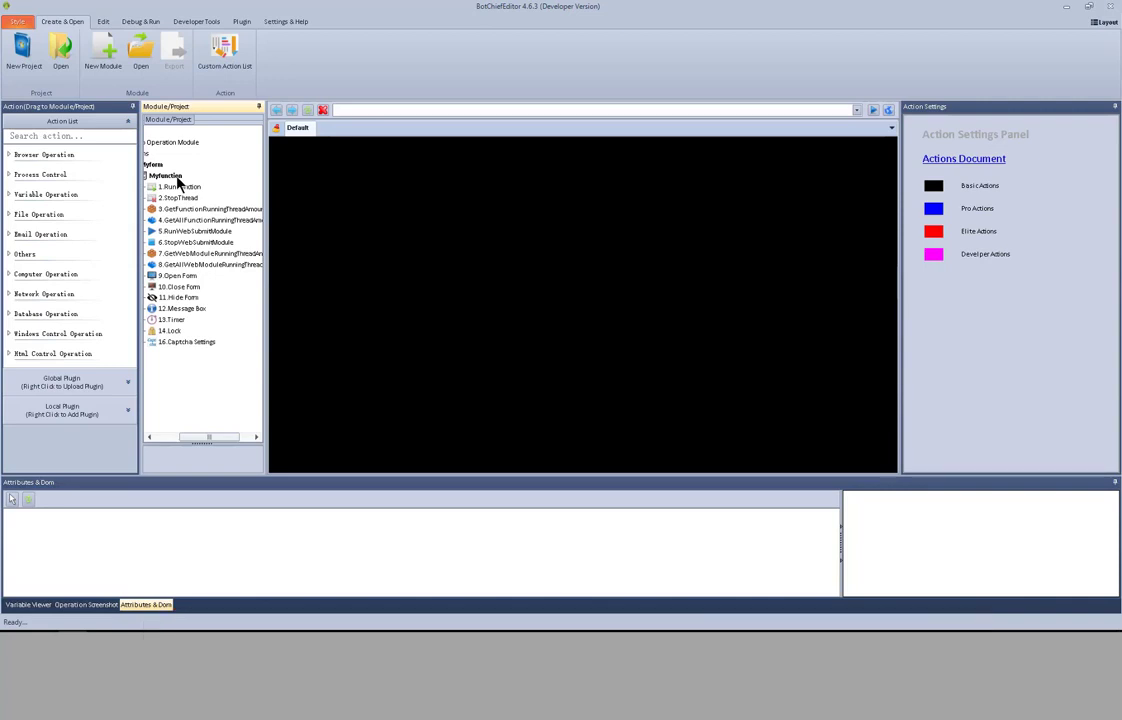
click(180, 187)
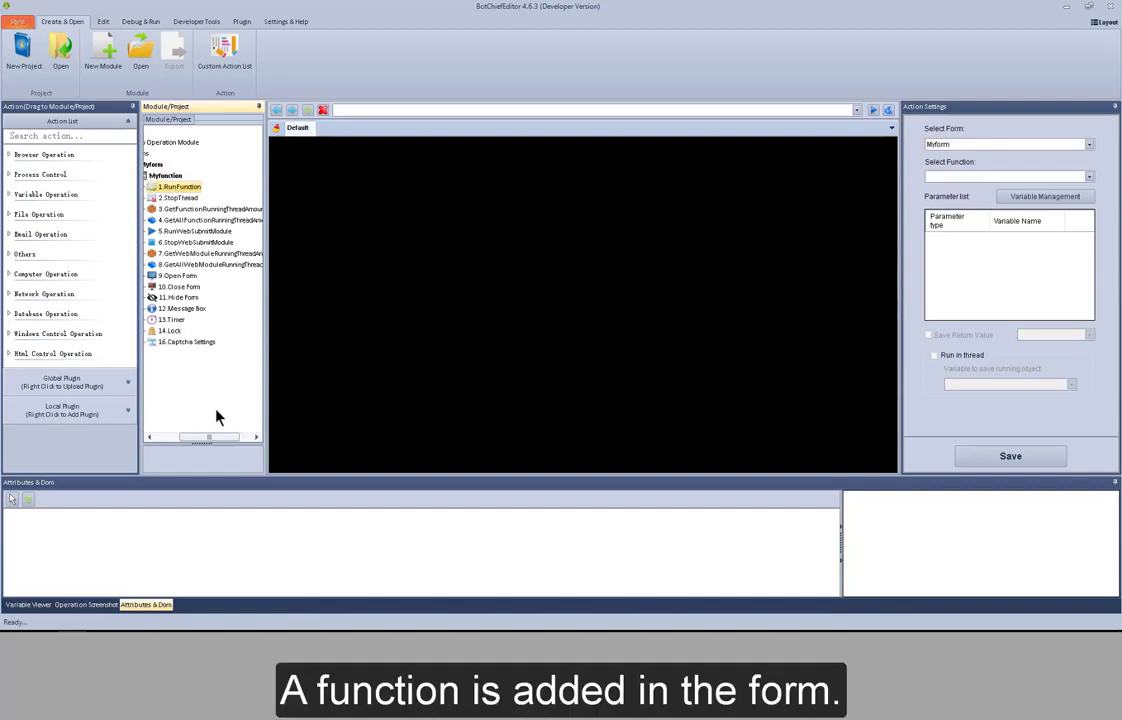
drag(224, 440, 214, 439)
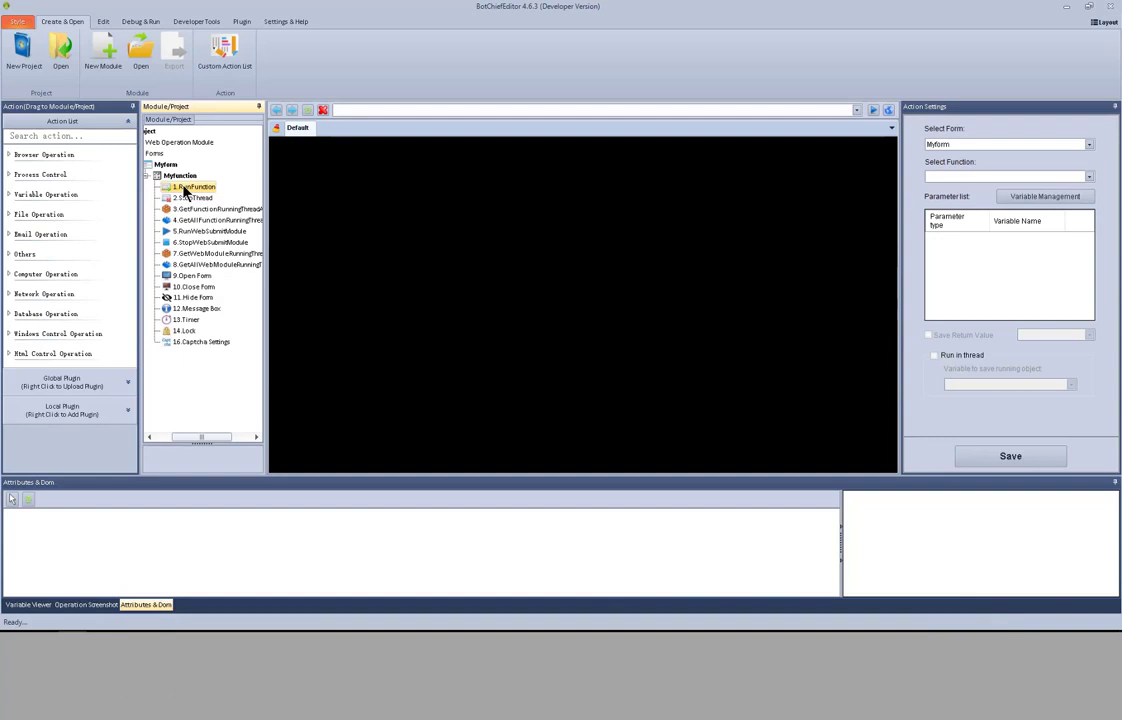
Choose Myfunction from Myform as the function to run and check its local variables in the Variable Manager
click(1089, 145)
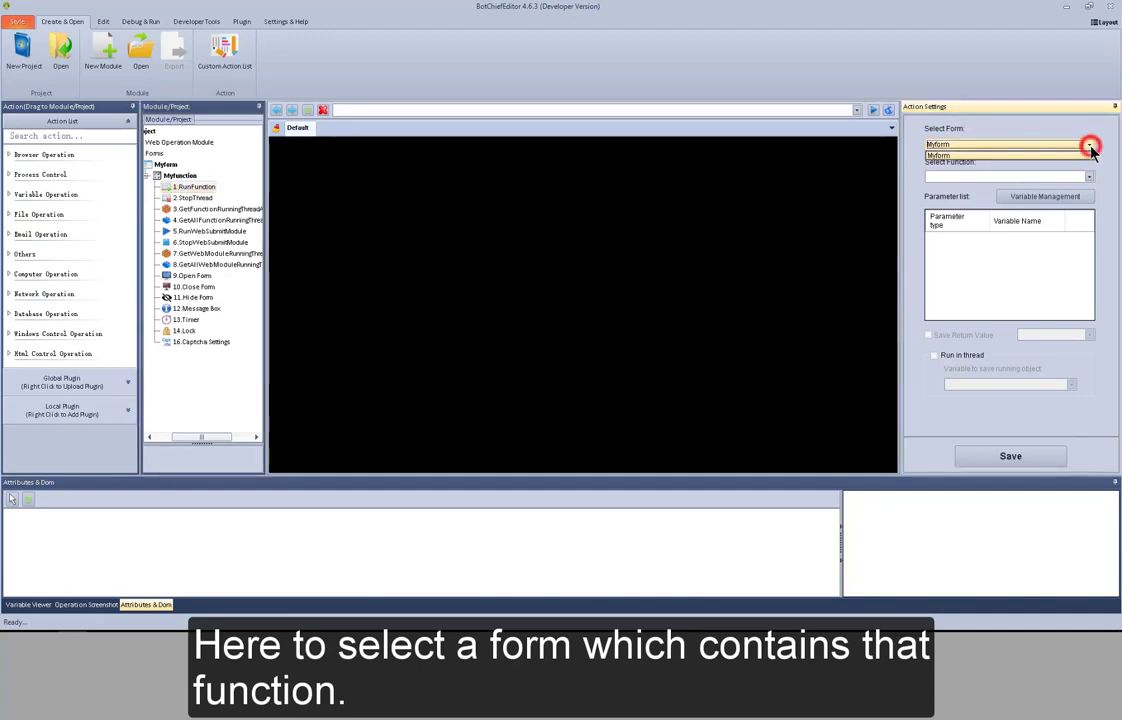
click(1089, 145)
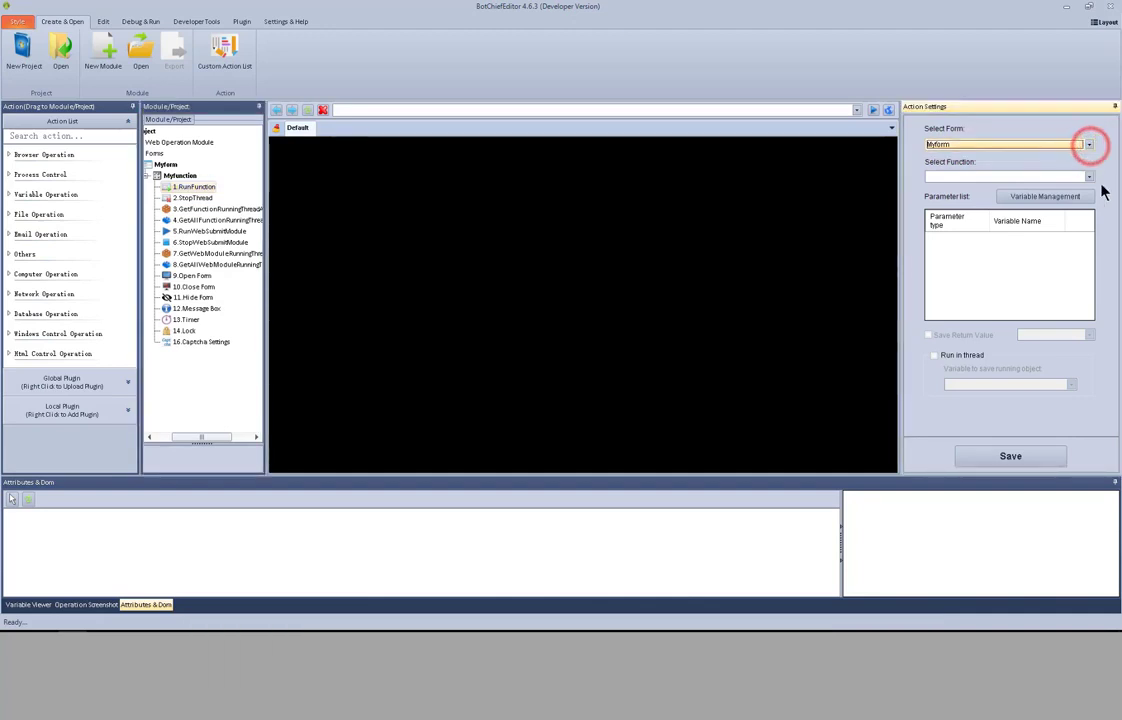
click(1090, 177)
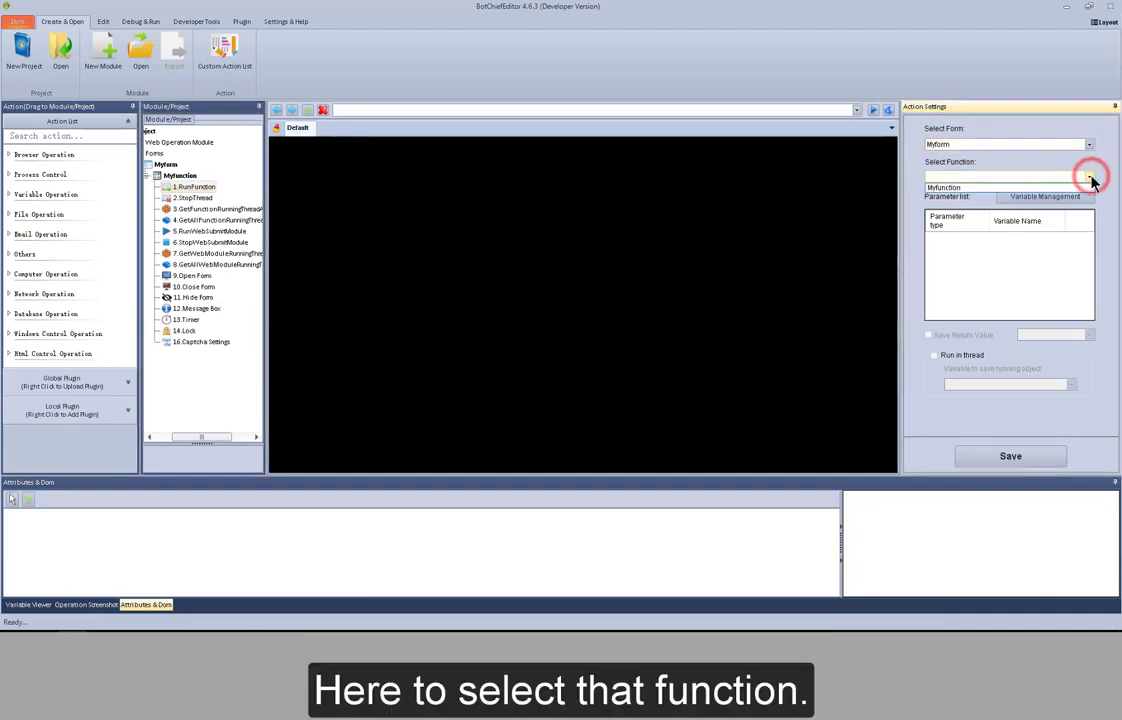
click(1090, 187)
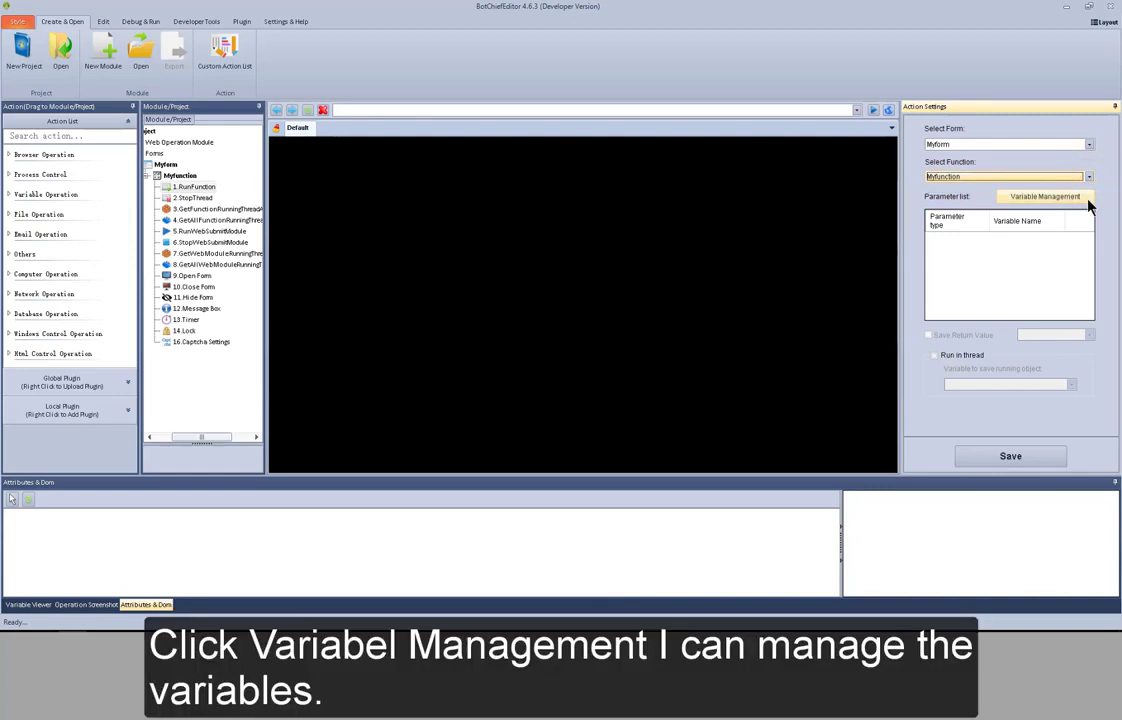
click(1079, 199)
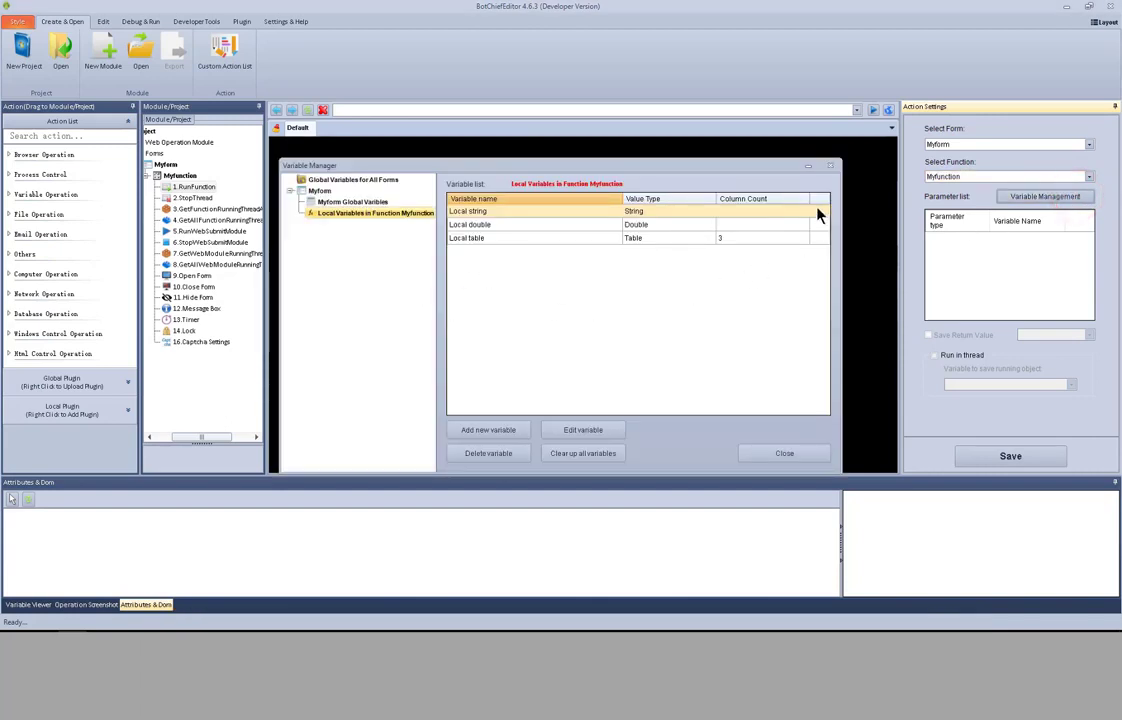
click(831, 166)
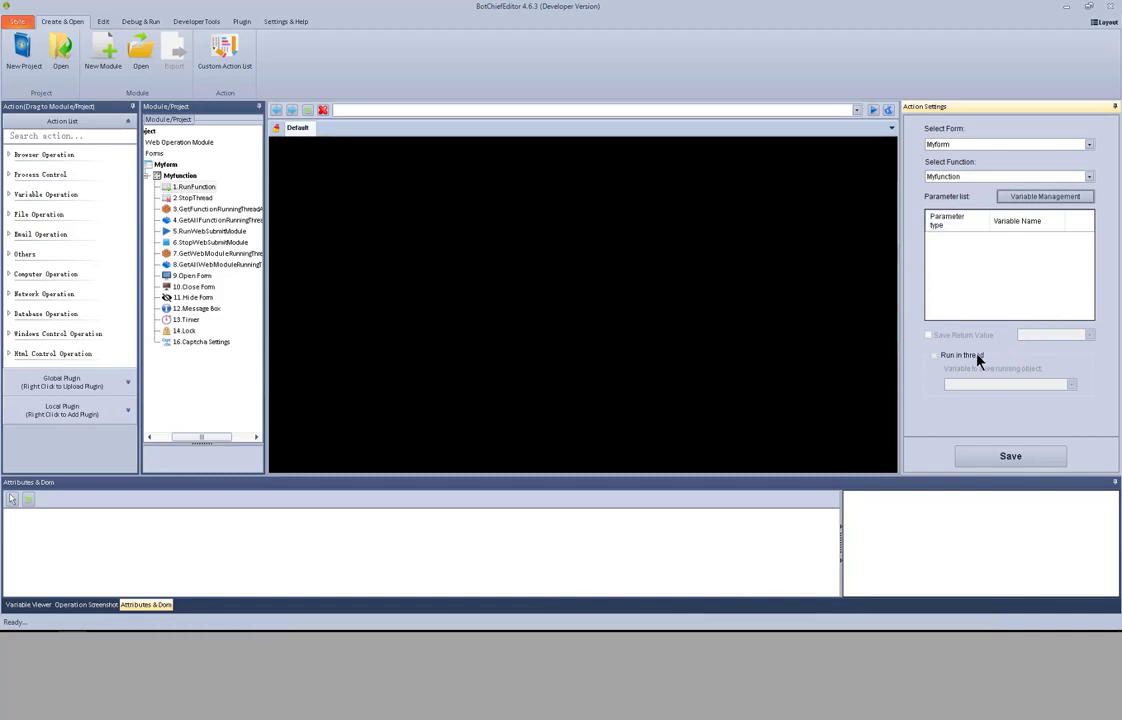
Enable running the function in a thread and store its running object in the Local string variable
click(976, 357)
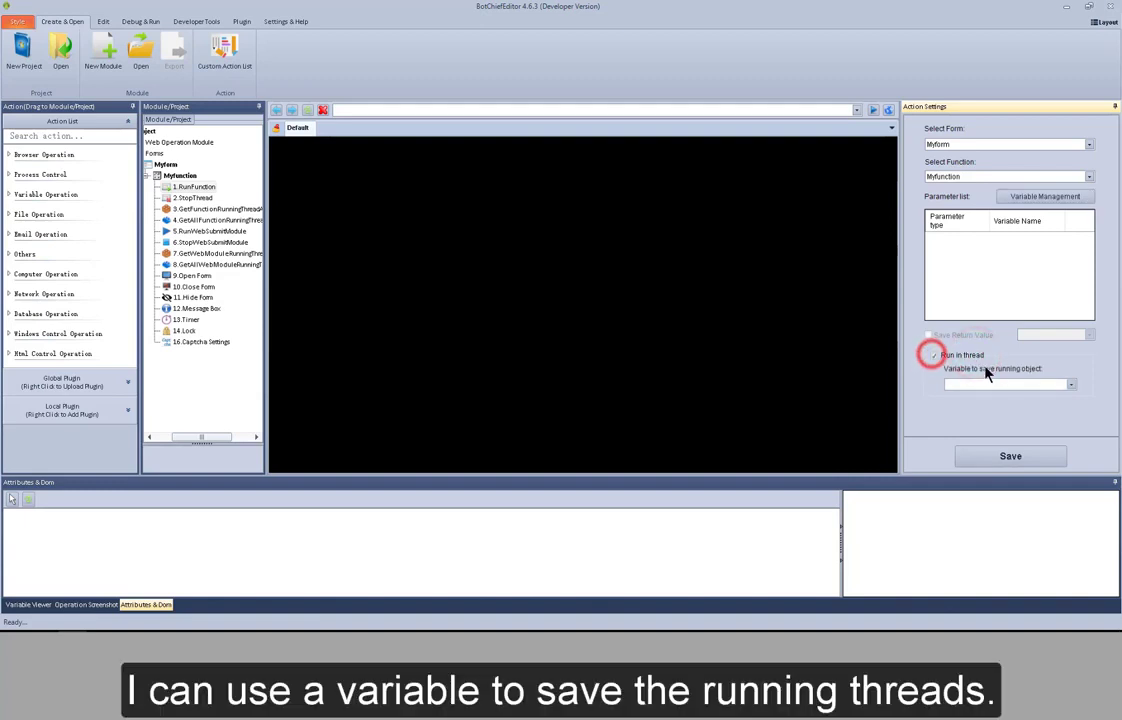
click(1072, 385)
click(1068, 396)
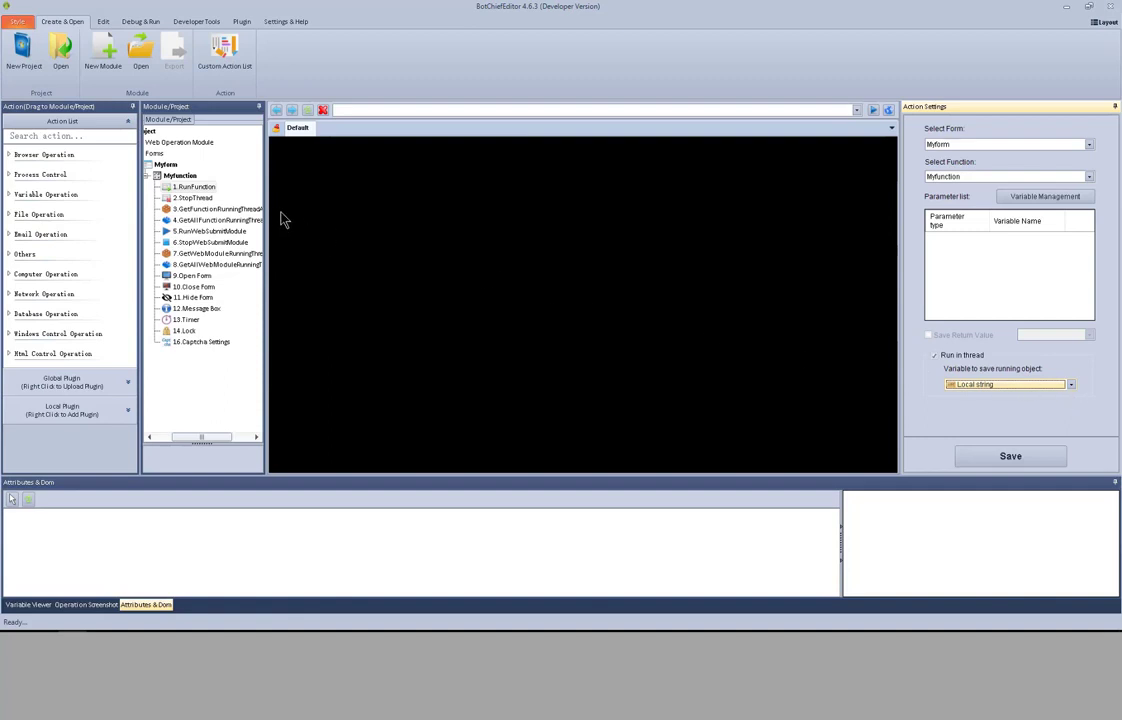
Set the StopThread action's function running object to Local string and save the action
click(200, 199)
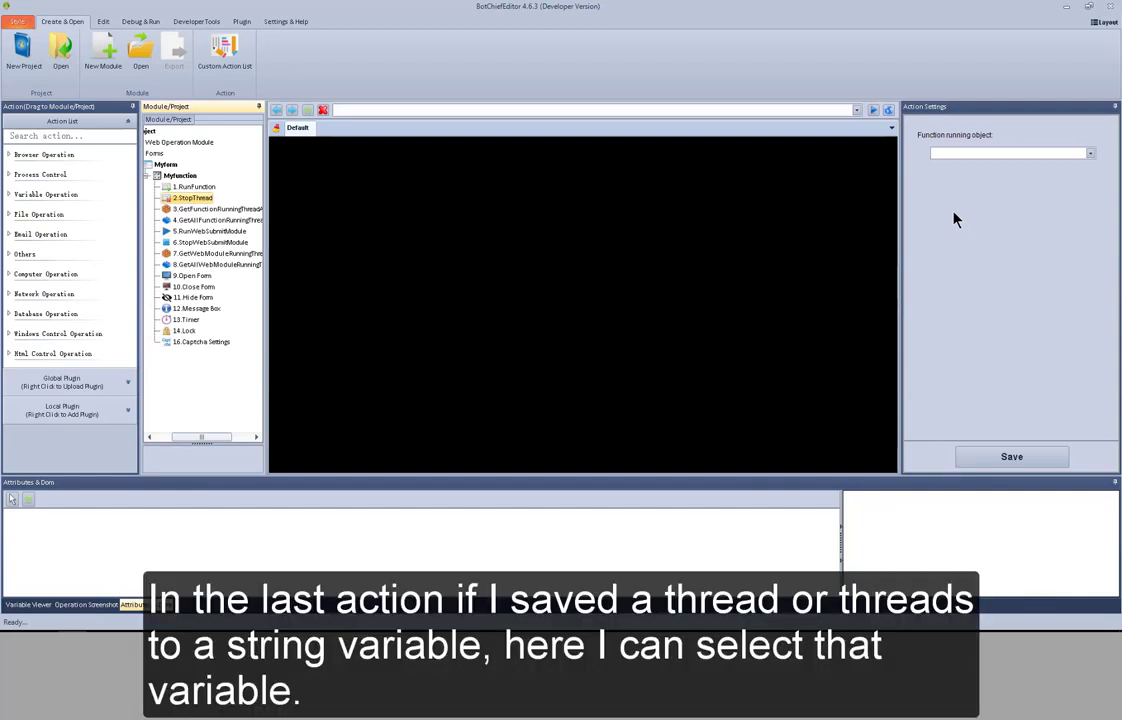
click(1091, 155)
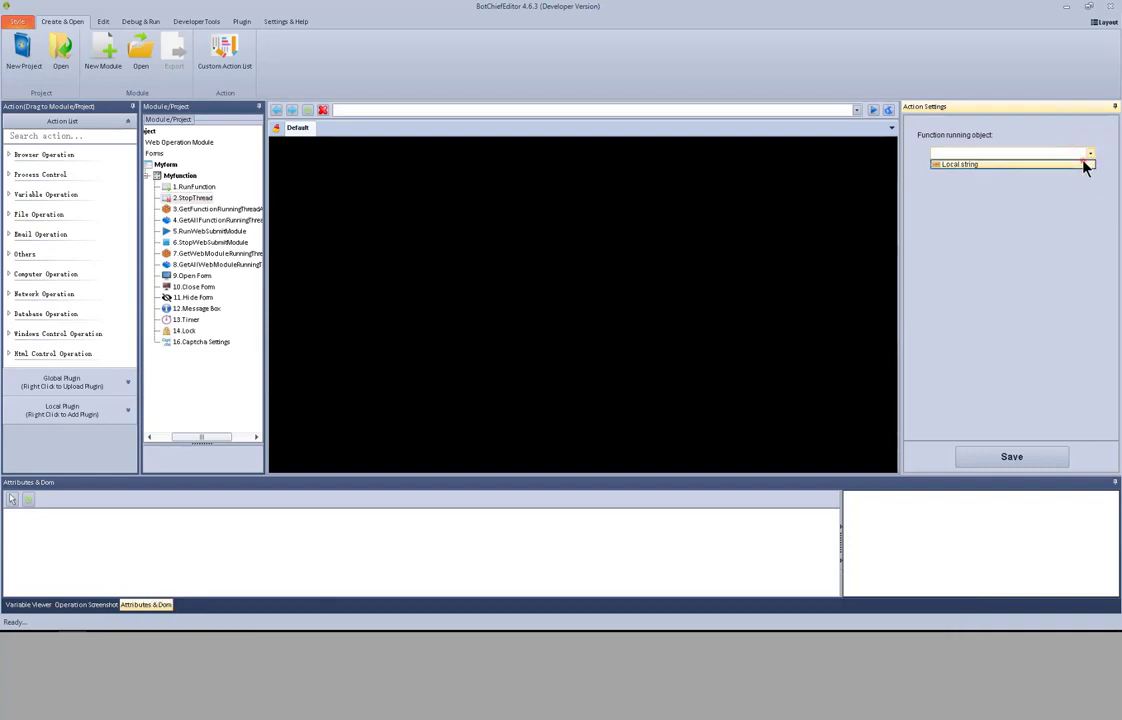
click(1085, 164)
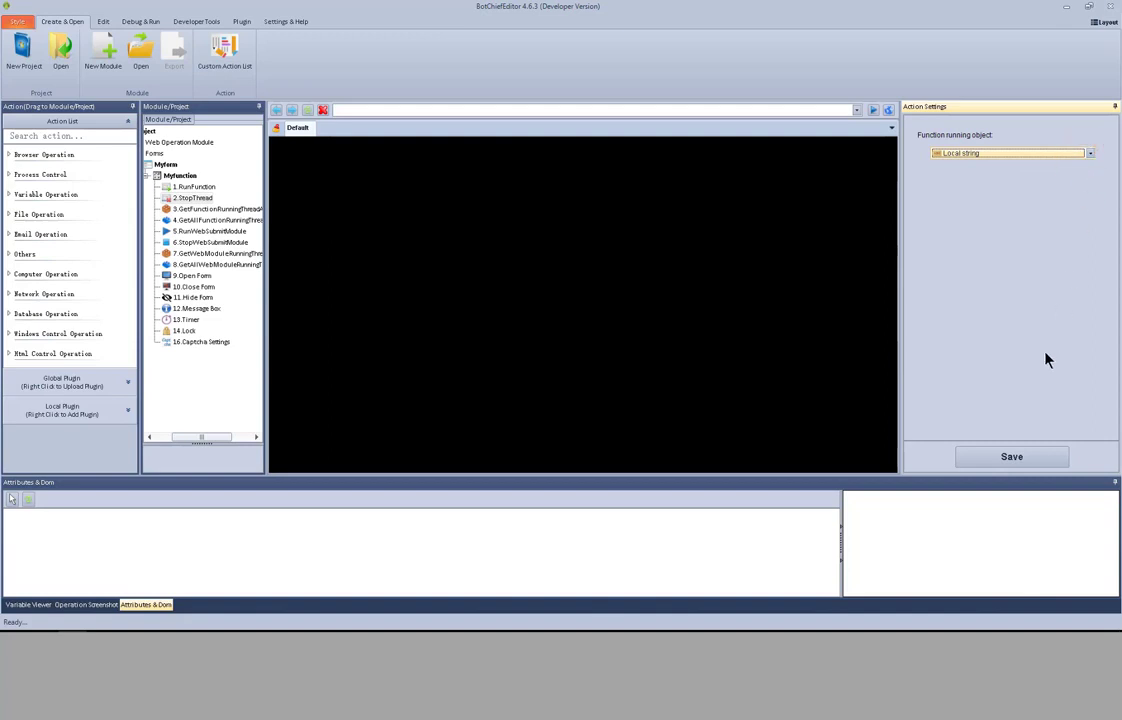
click(1032, 456)
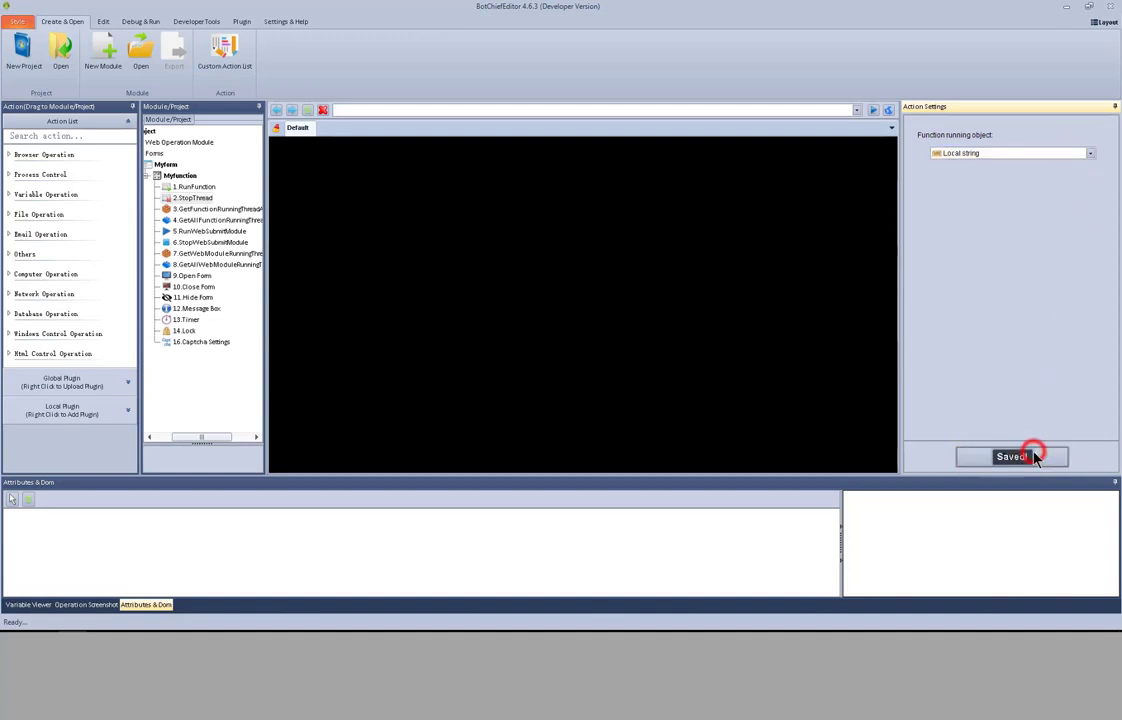
Configure GetFunctionRunningThreadAmount to use Local string as the running object and store the amount in Local double
click(228, 209)
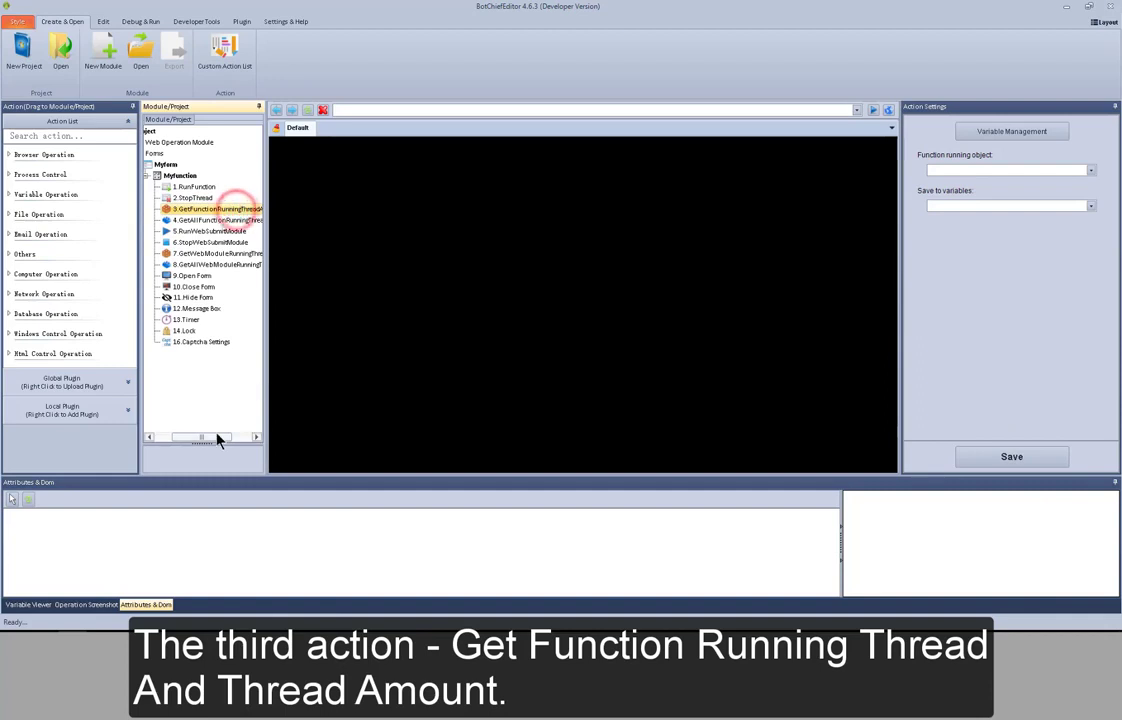
drag(218, 440, 232, 439)
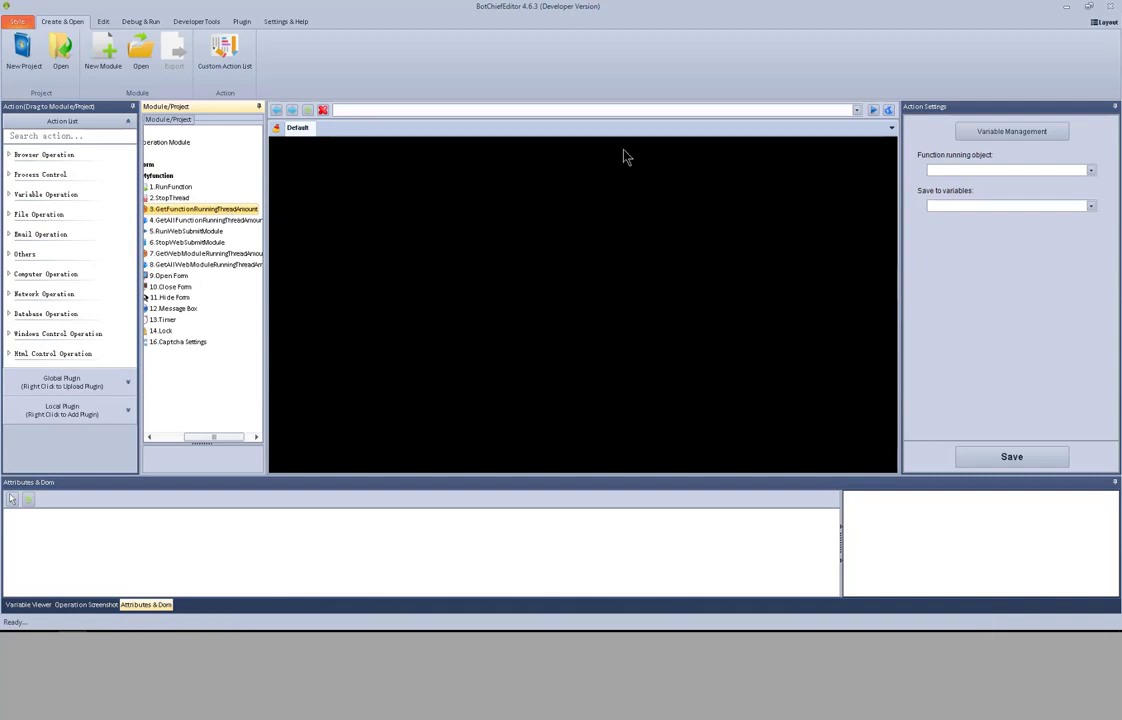
click(988, 170)
click(988, 182)
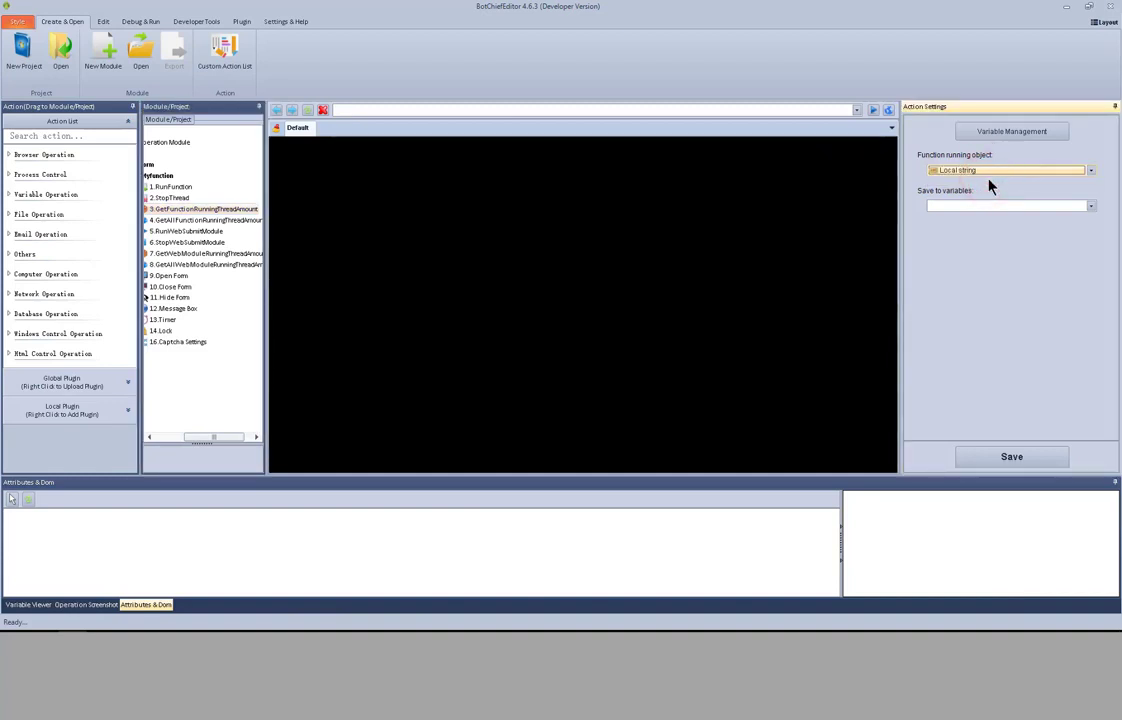
click(994, 206)
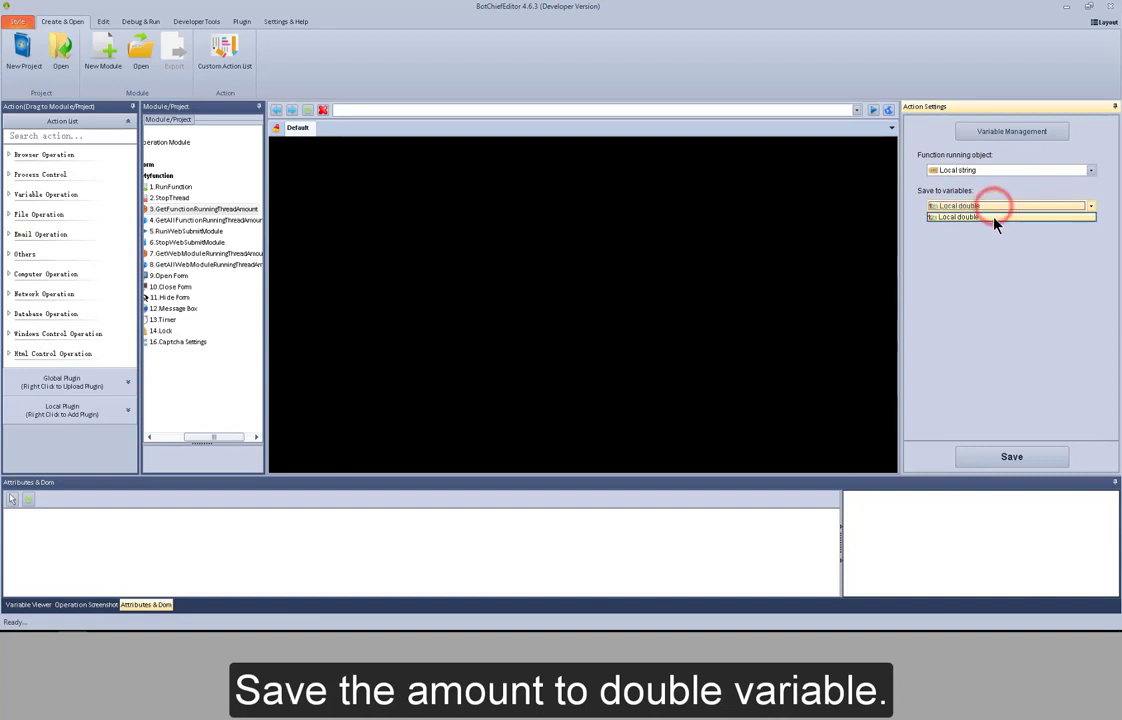
click(993, 219)
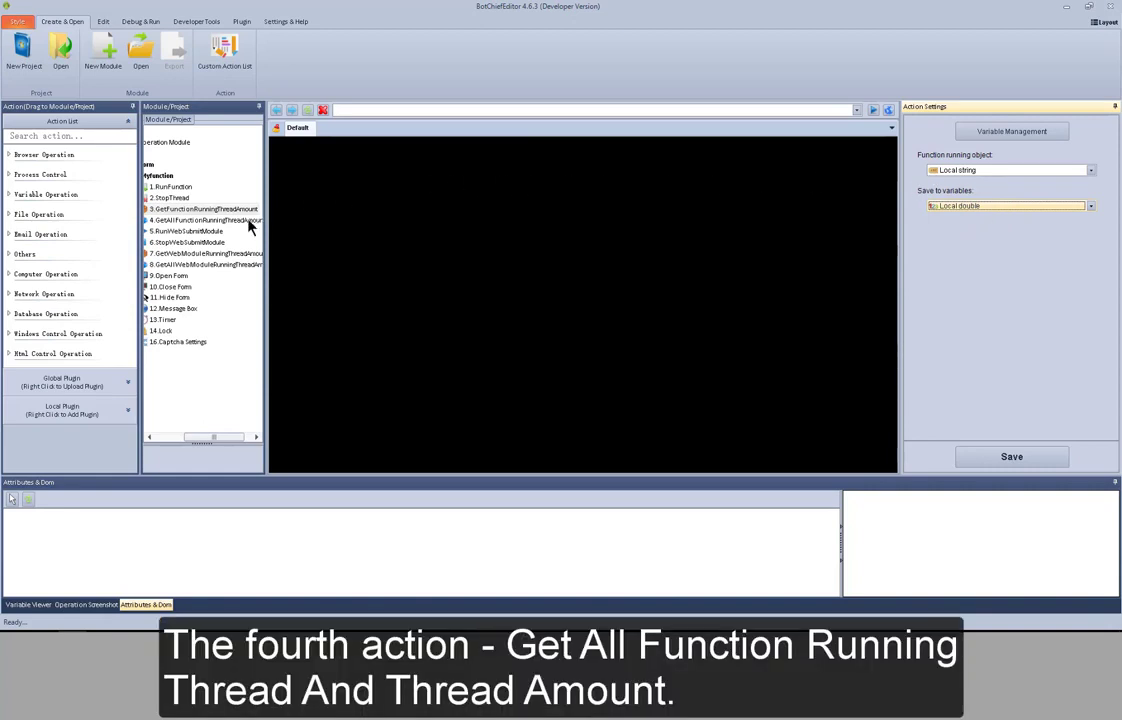
Configure the GetAllFunctionRunningThreadAmount action to store its result in the Local double variable
click(247, 222)
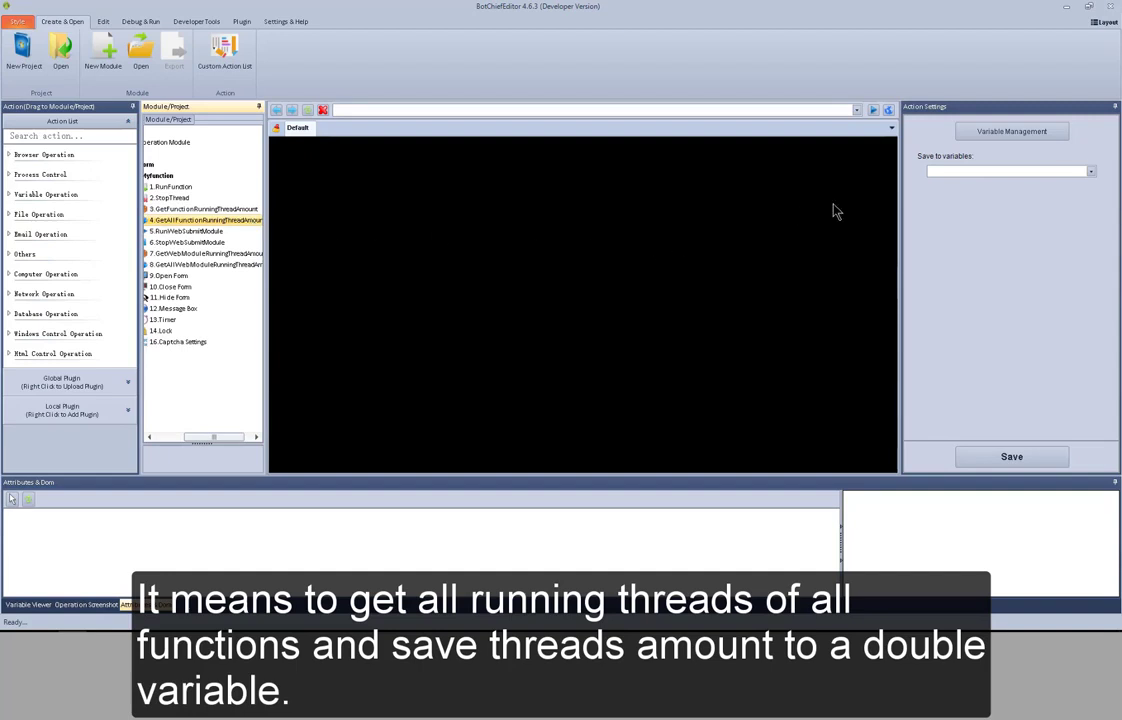
click(953, 174)
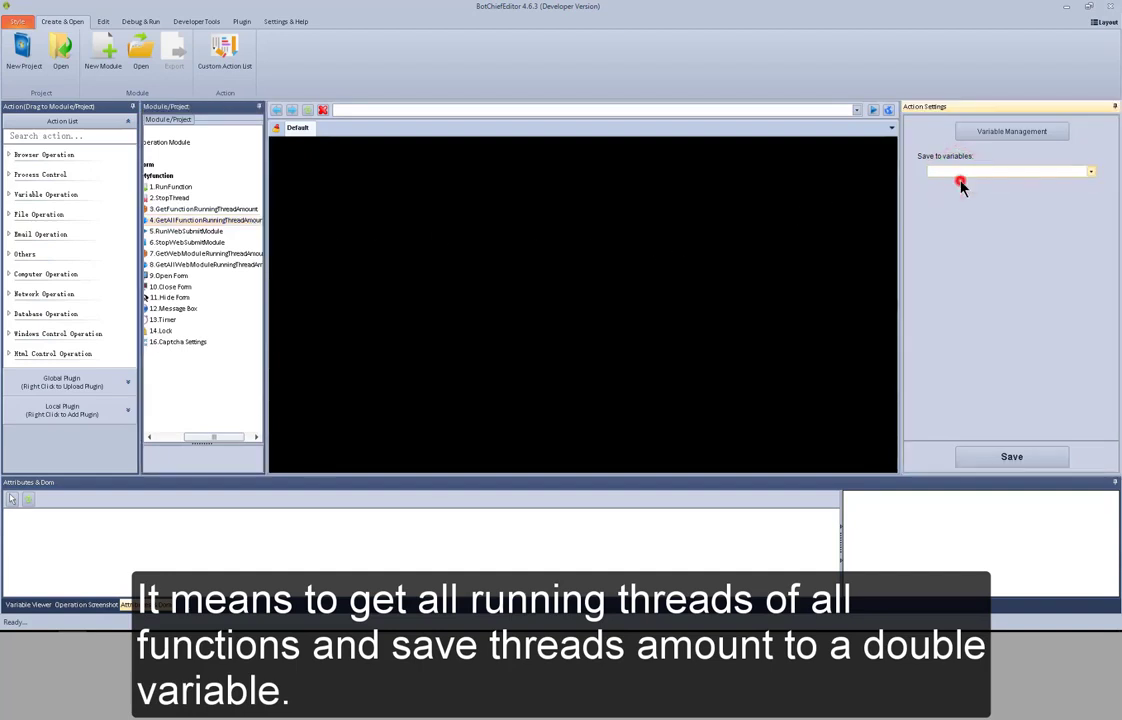
click(958, 182)
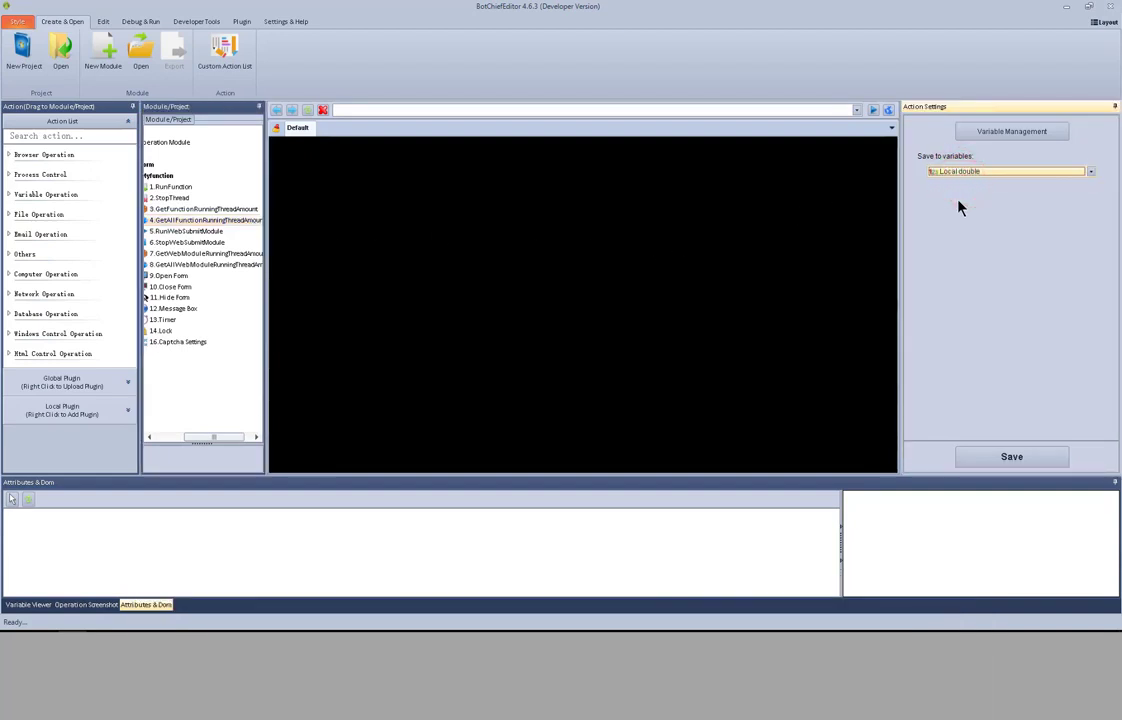
Open the RunWebSubmitModule action and choose "module" as the module to run
click(201, 236)
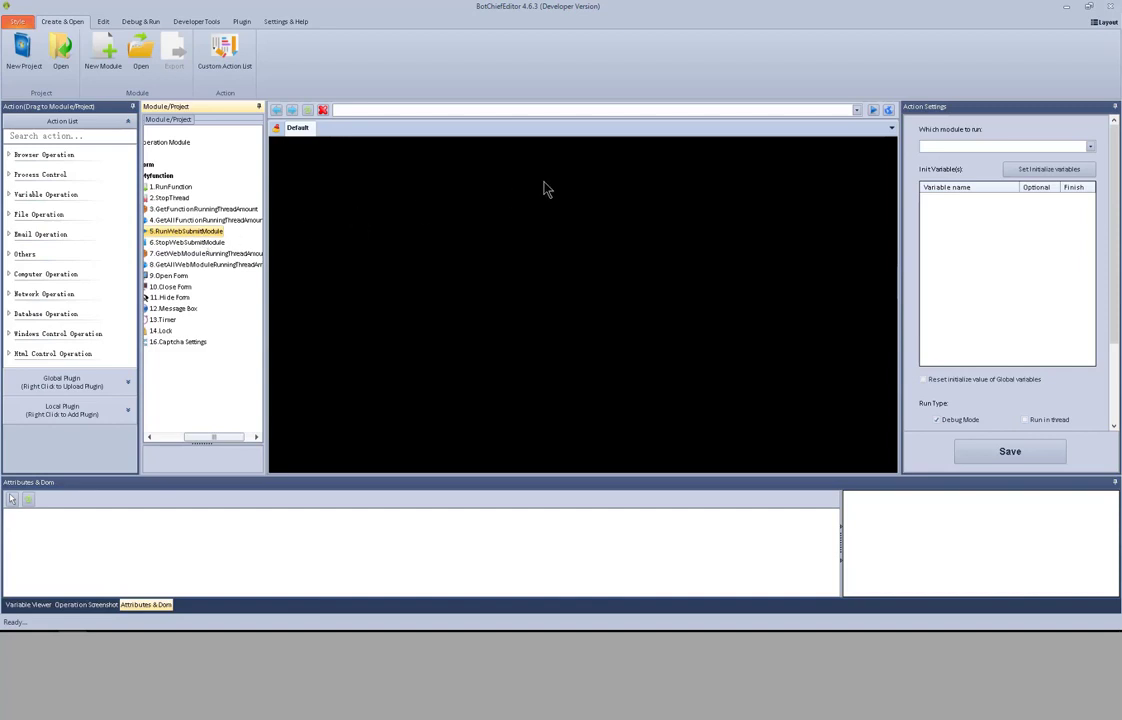
click(953, 150)
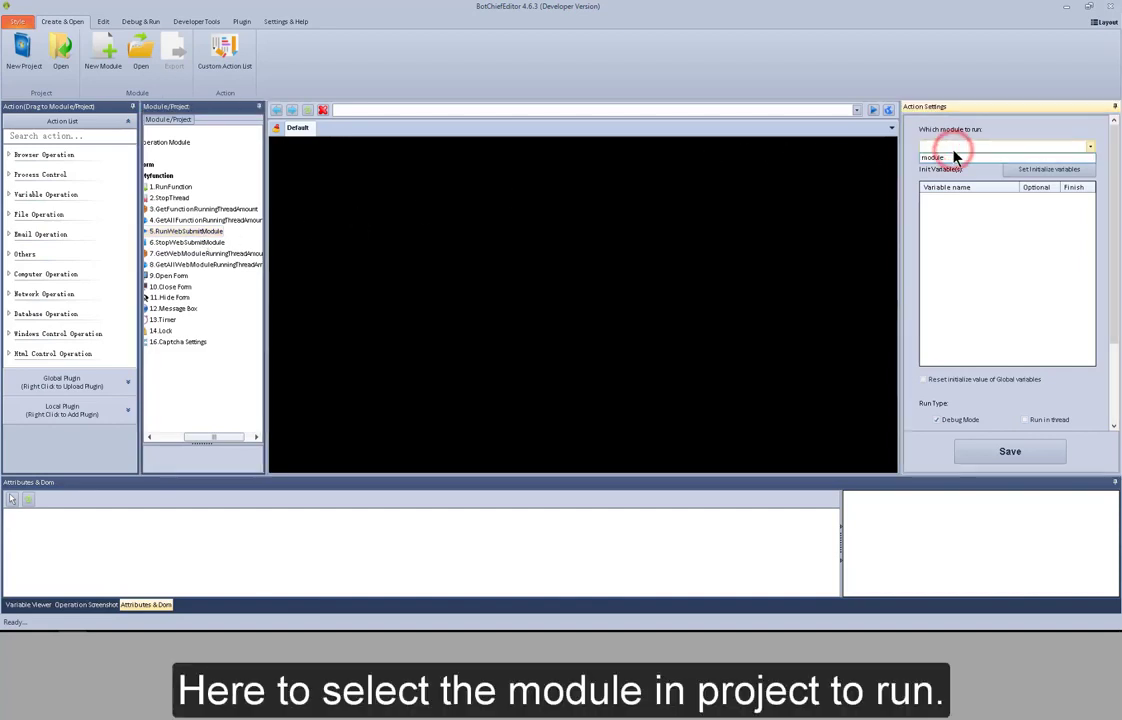
click(956, 158)
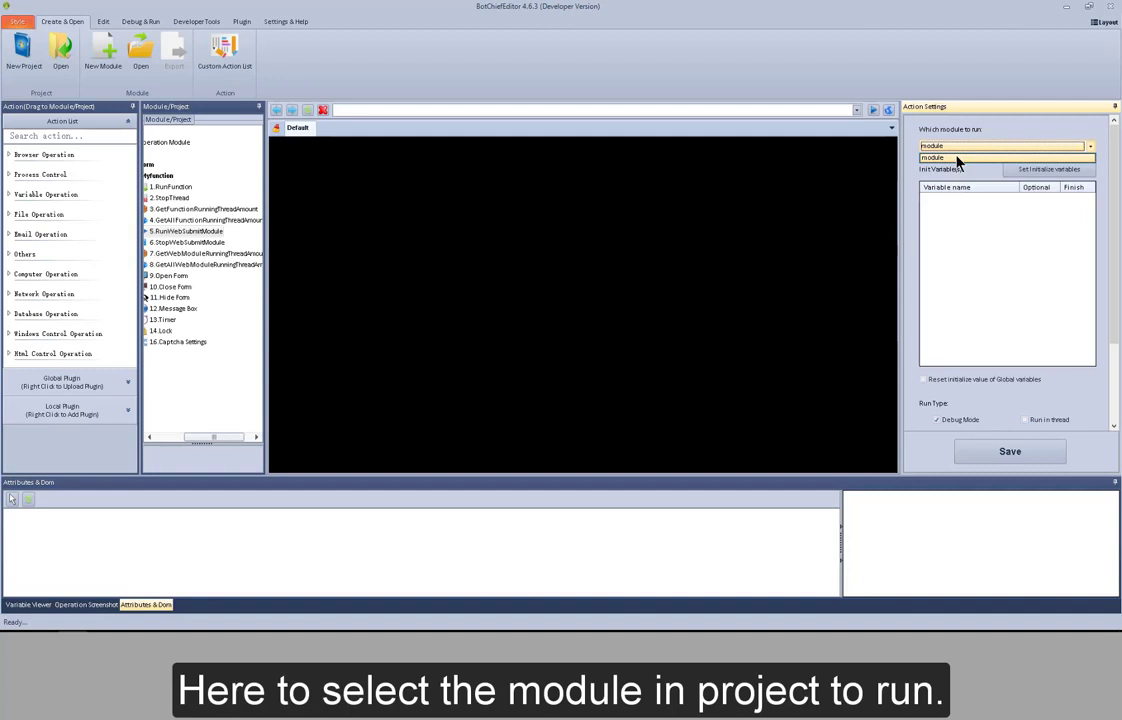
click(956, 158)
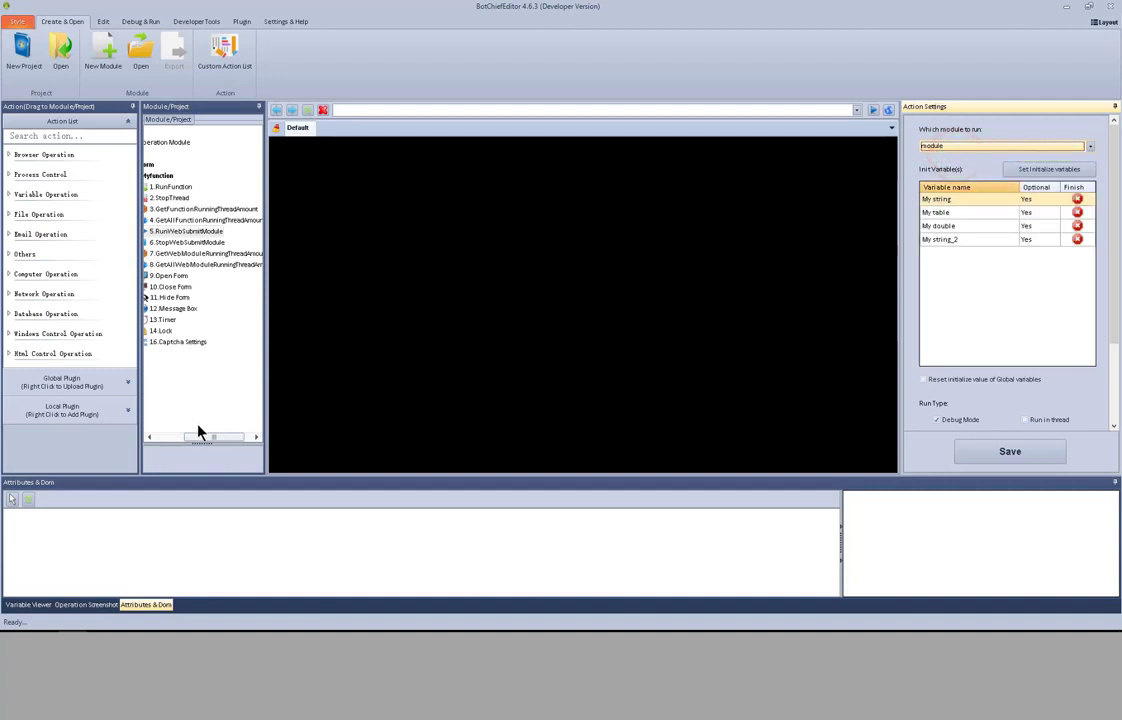
Expand Web Operation Module in the project tree and look at its available commands
drag(198, 437, 168, 437)
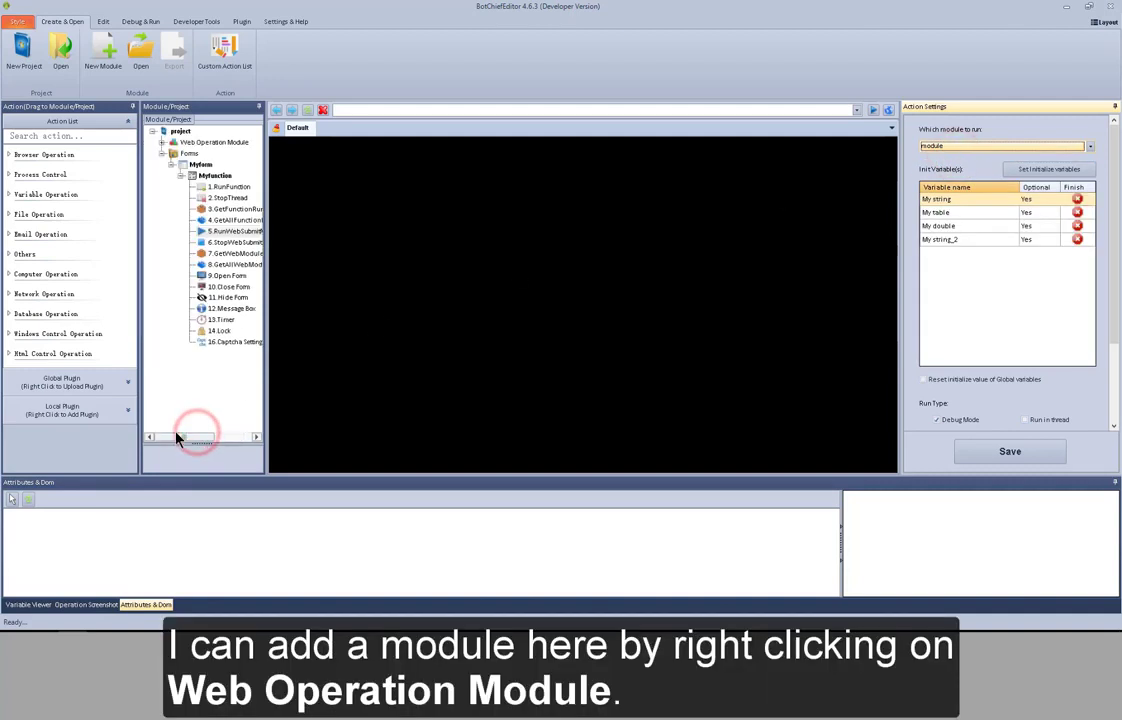
click(161, 142)
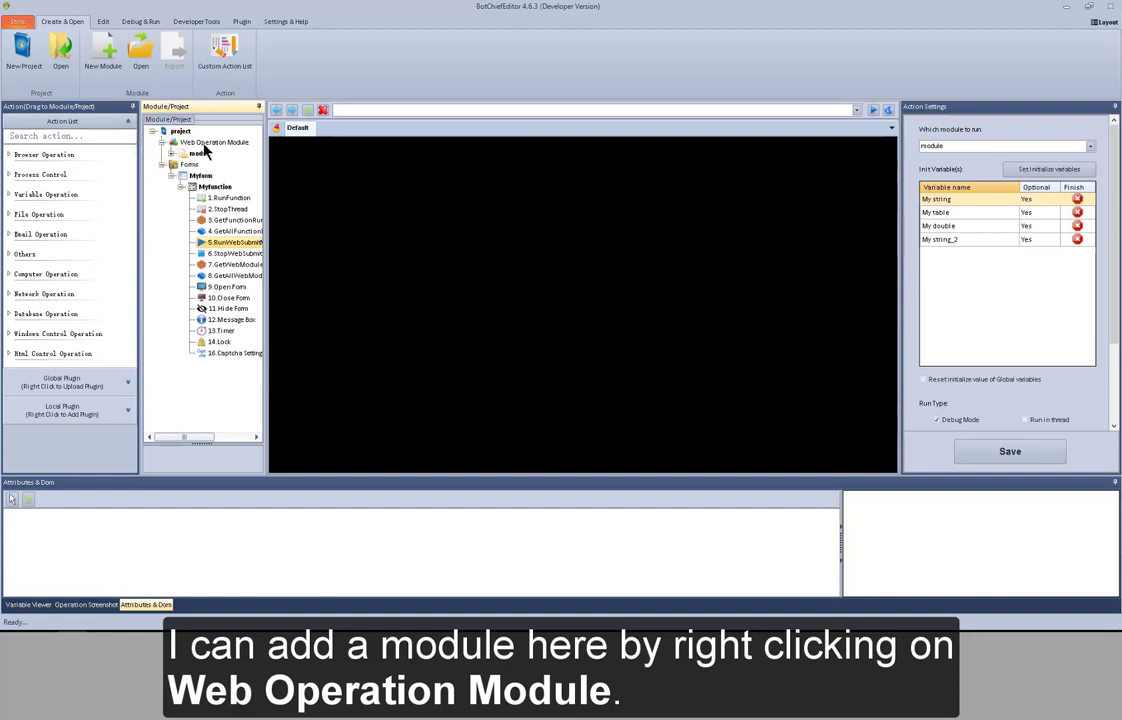
right_click(213, 145)
click(147, 187)
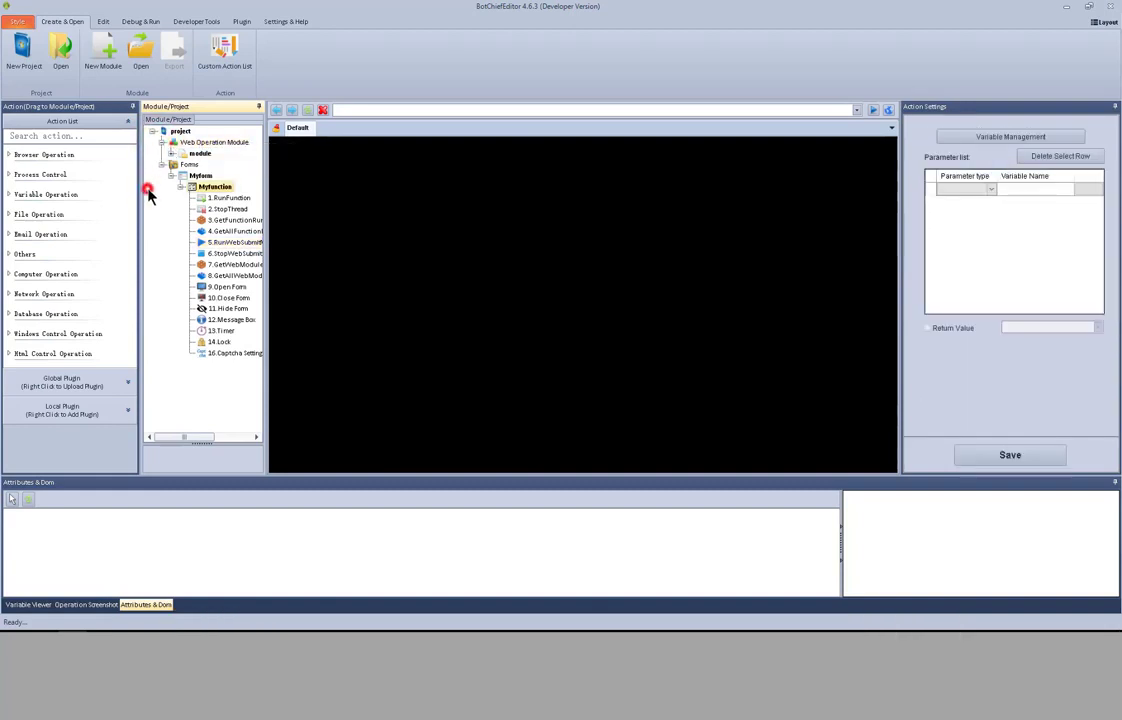
Reopen the RunWebSubmitModule action's settings and select "module" again as the module to run
click(234, 243)
drag(193, 437, 225, 446)
click(928, 147)
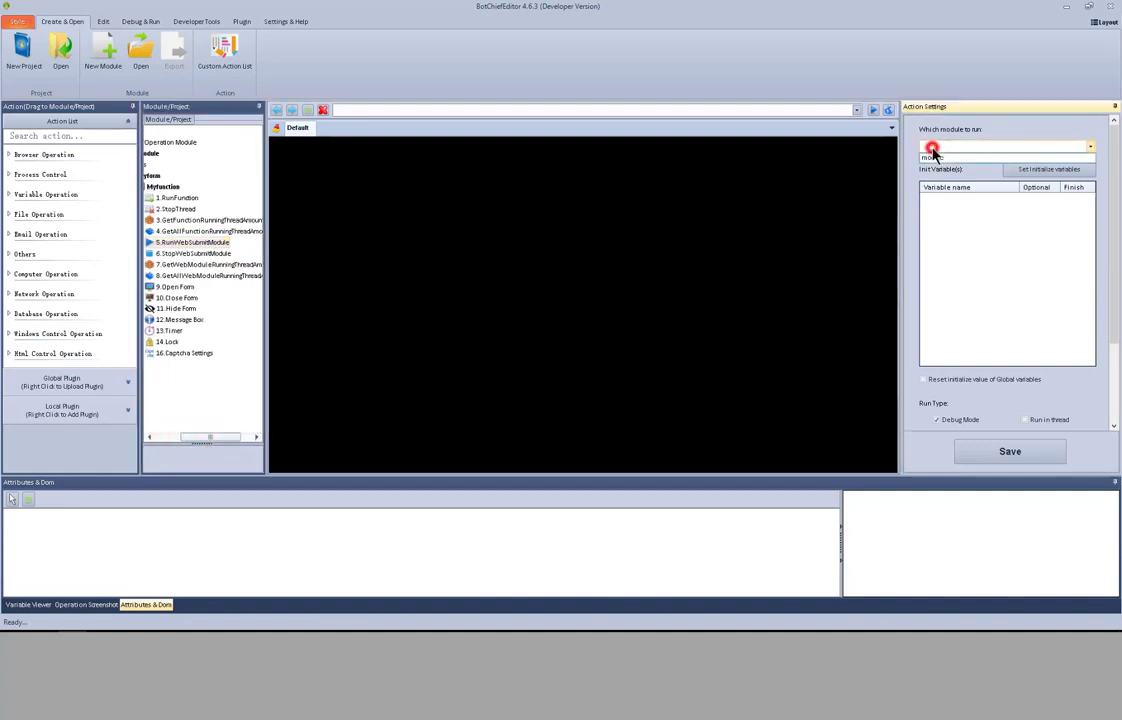
click(936, 159)
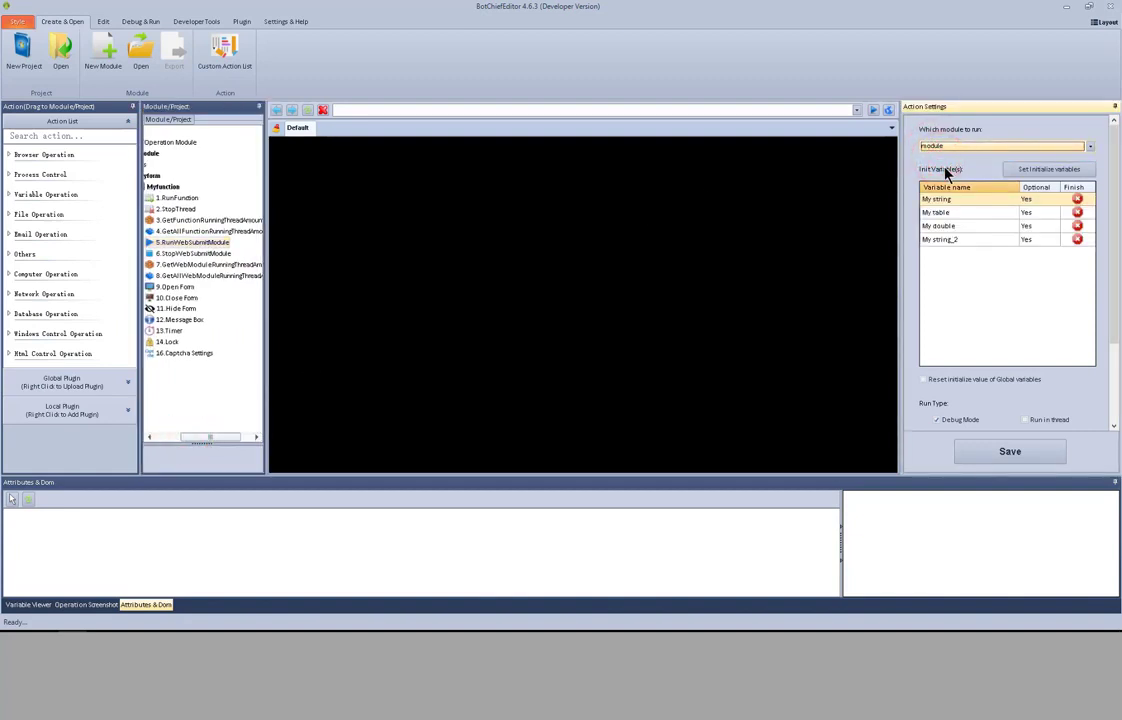
Open the RunWebSubmitModule action's variable initialization settings and examine the assignment options for My string, My table, My double and My string_2
click(1025, 170)
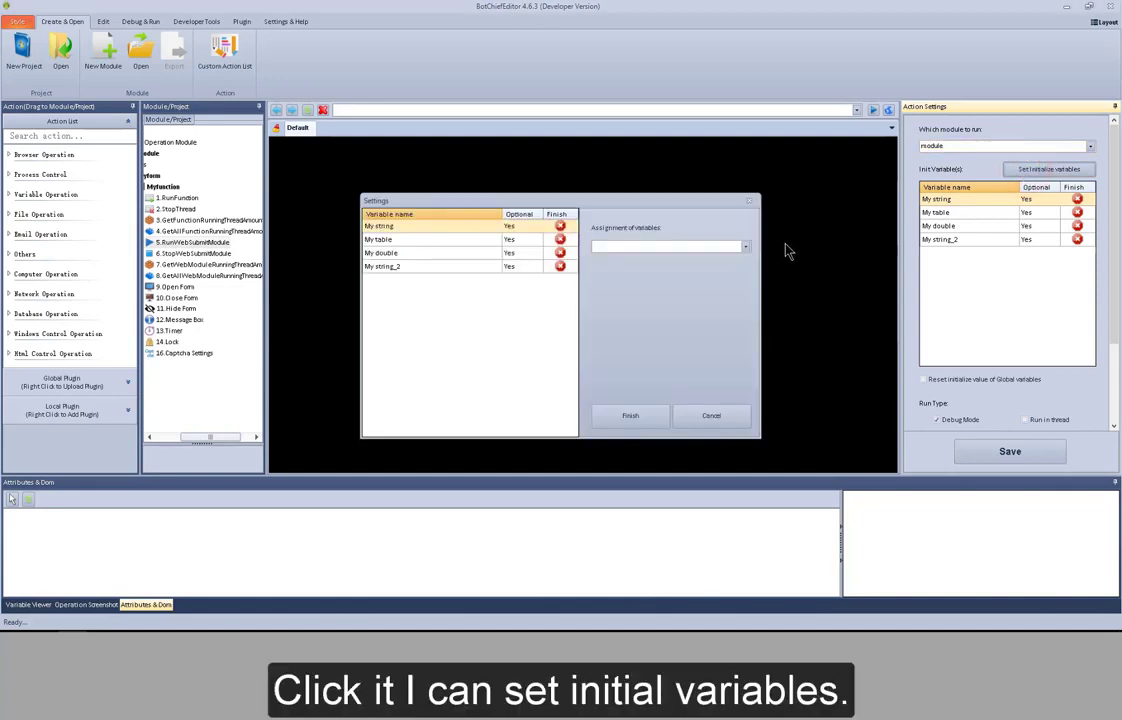
click(745, 247)
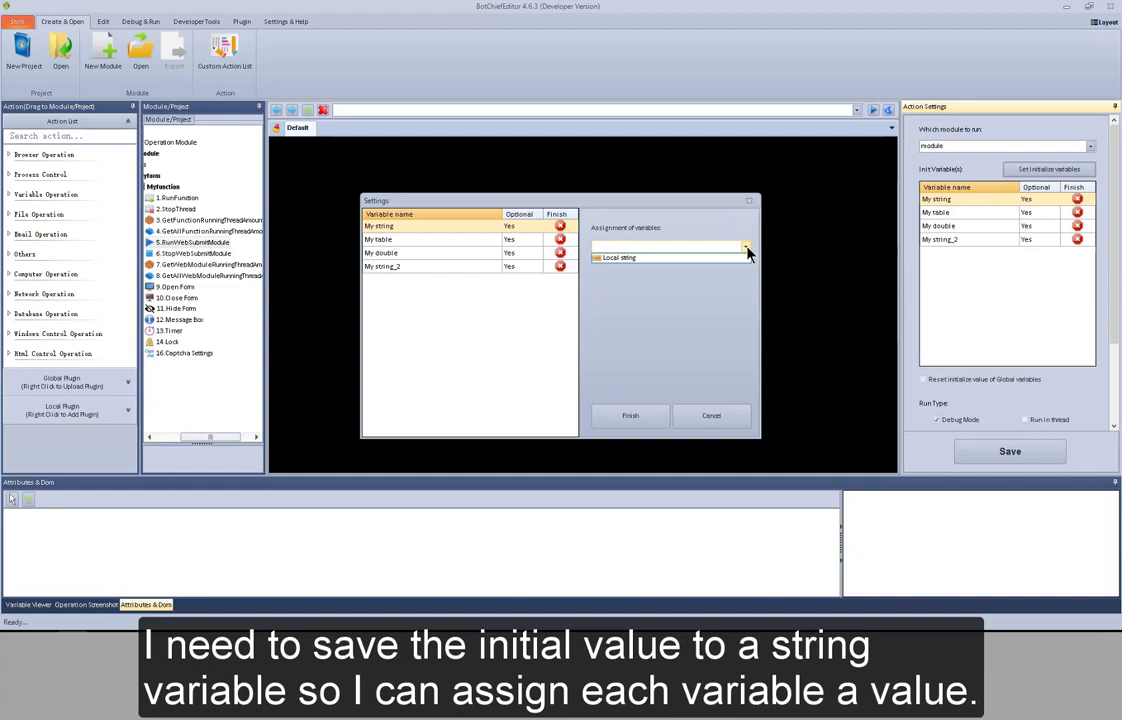
click(746, 249)
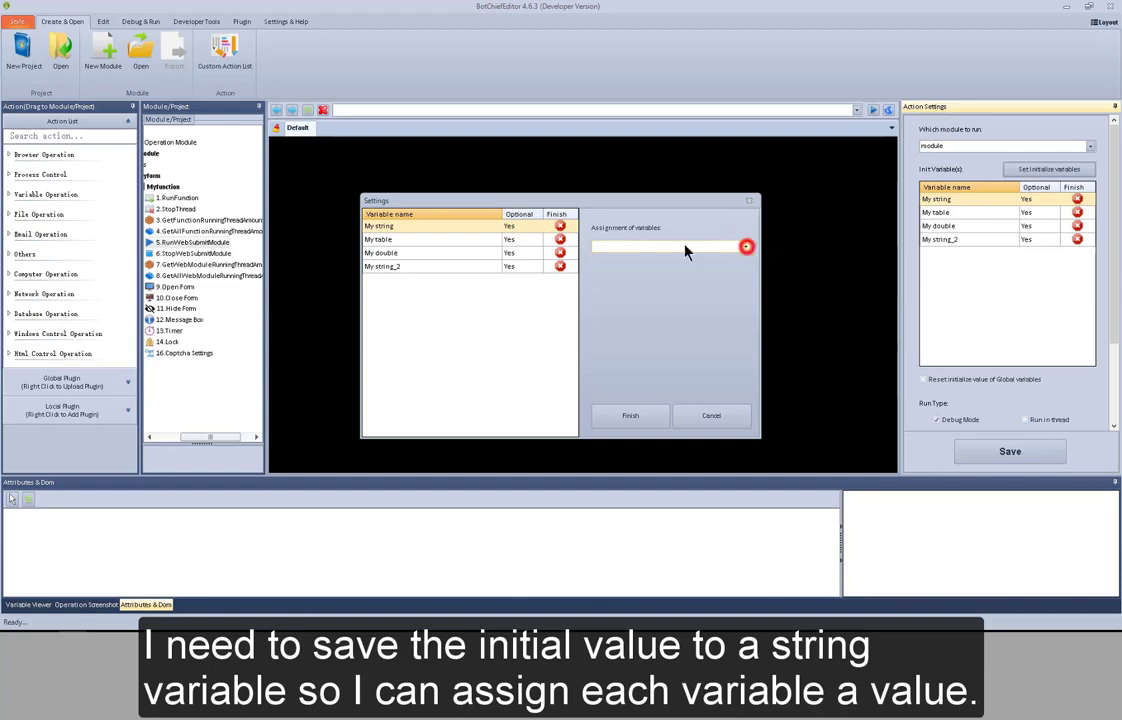
click(524, 236)
click(482, 240)
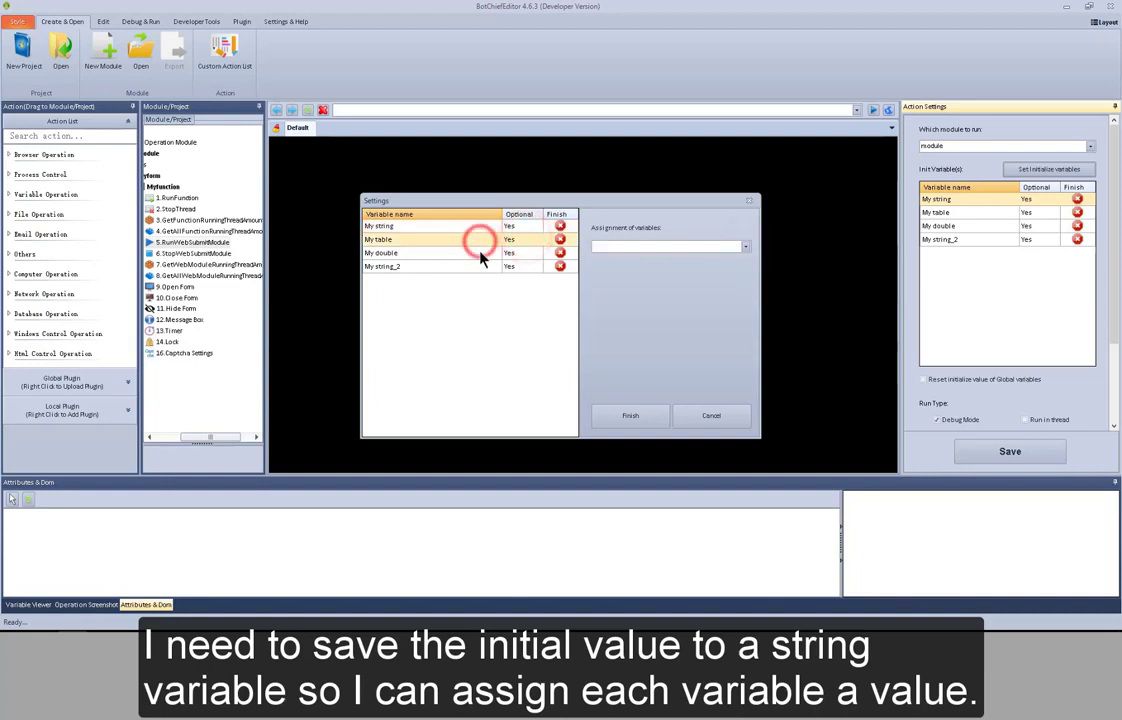
click(478, 252)
click(481, 265)
click(748, 201)
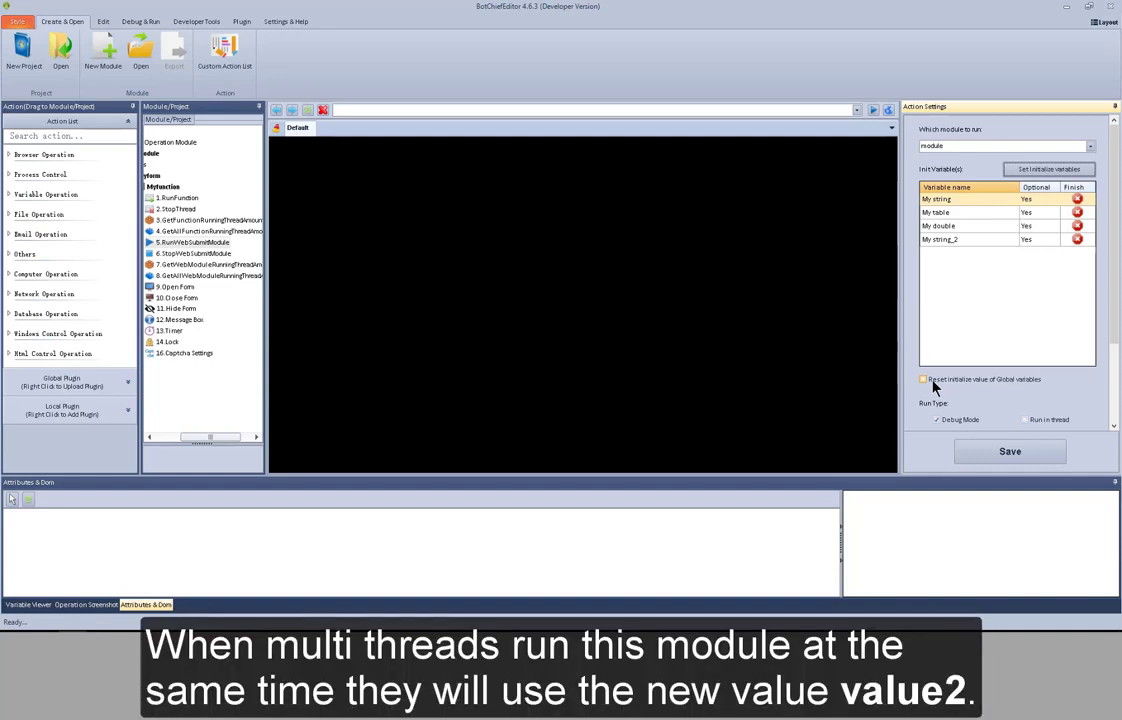
Leave the global variables reset off, disable Debug Mode and set the RunWebSubmitModule action to Run in thread
click(931, 382)
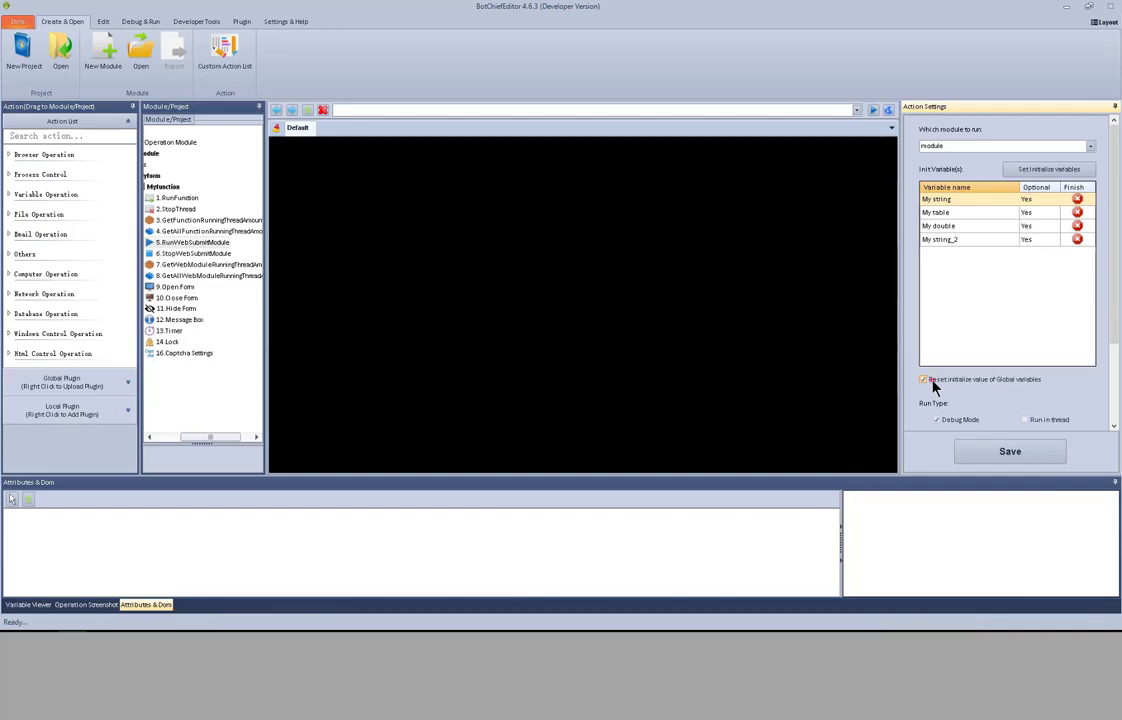
click(930, 381)
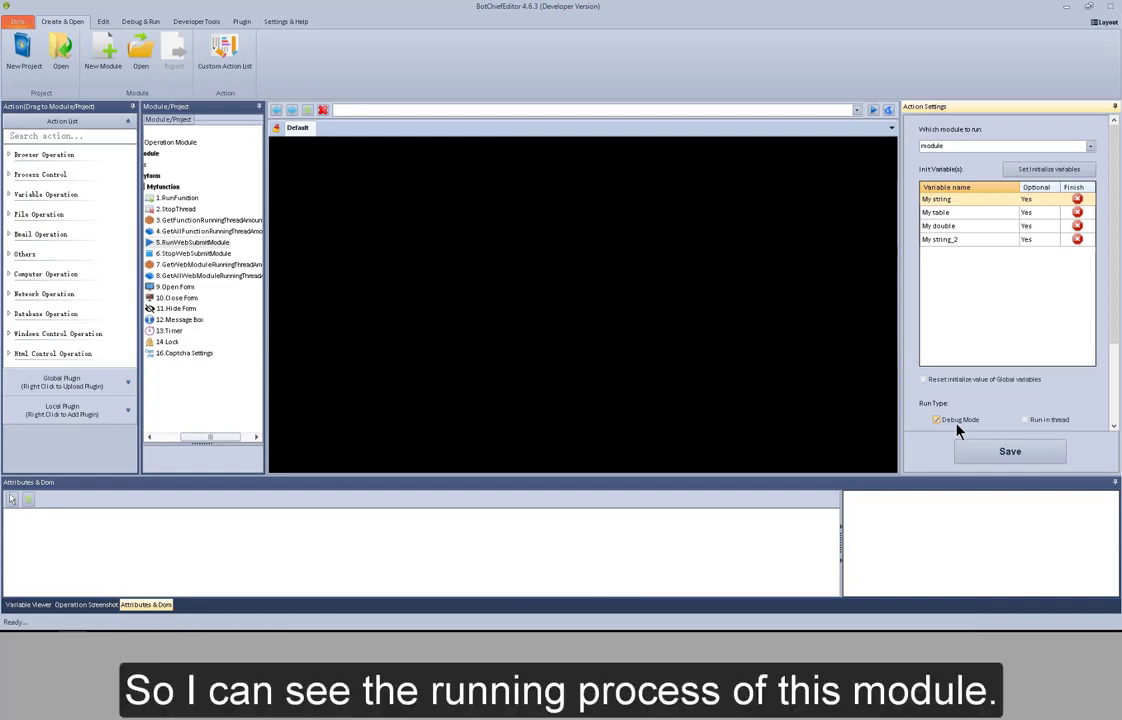
click(956, 426)
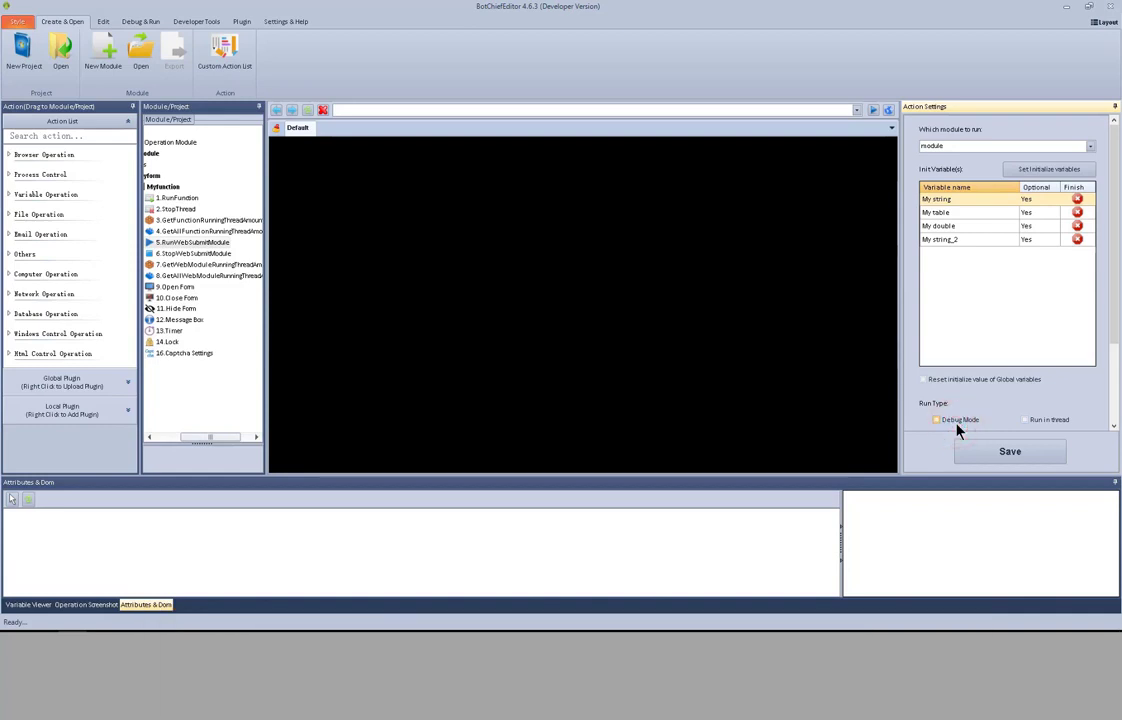
click(1116, 398)
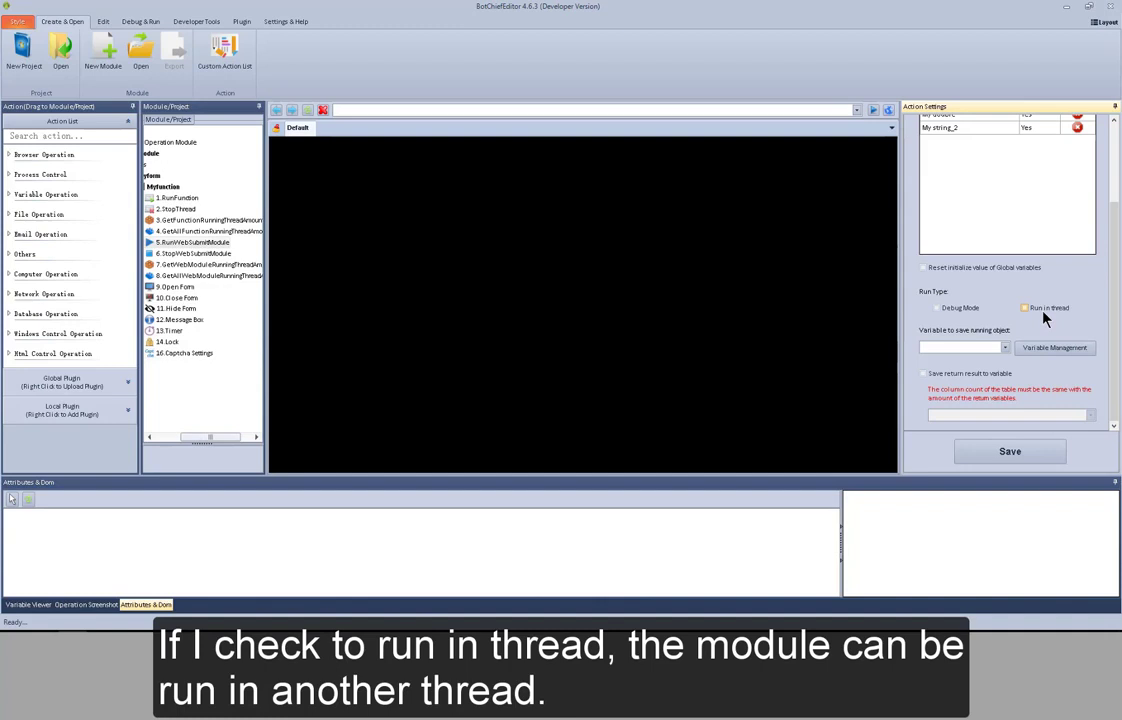
click(1042, 312)
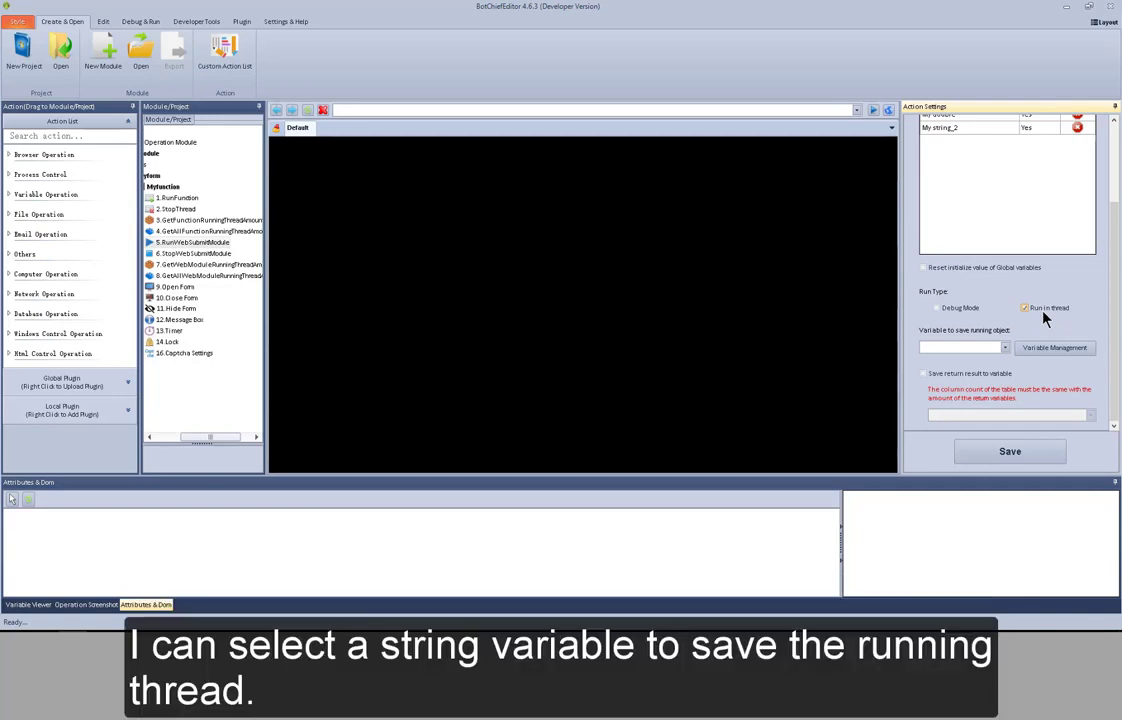
Save the module's running object to the Local string variable and its return result to the Local table variable
click(1005, 347)
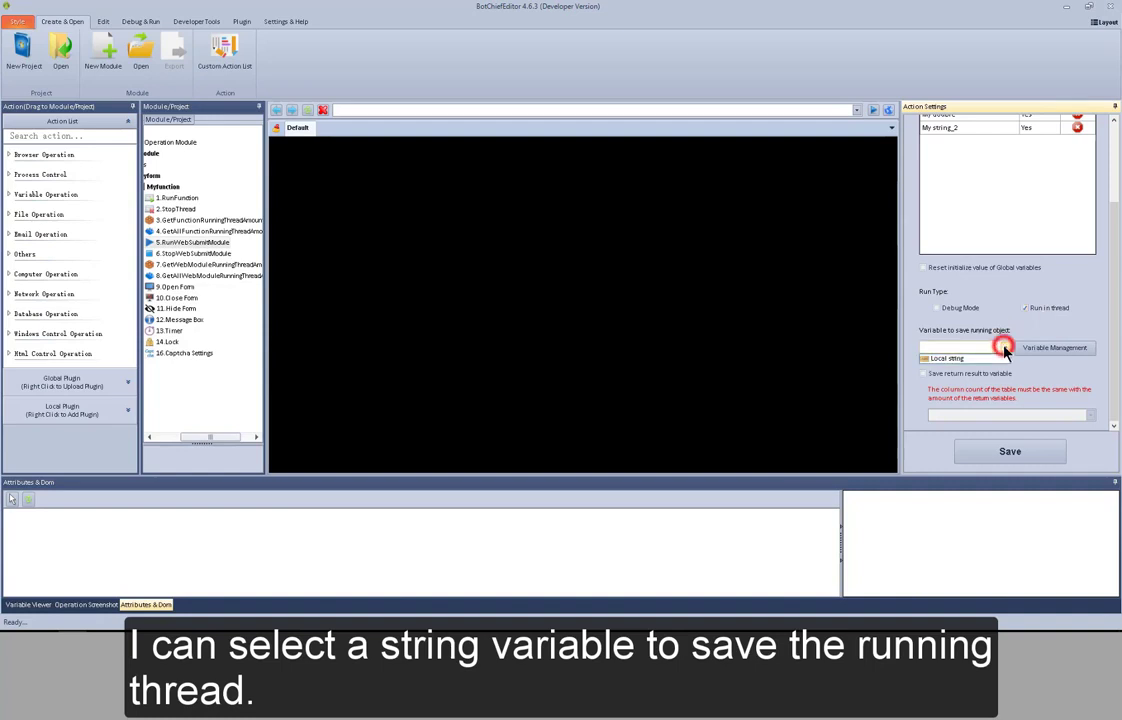
click(1001, 358)
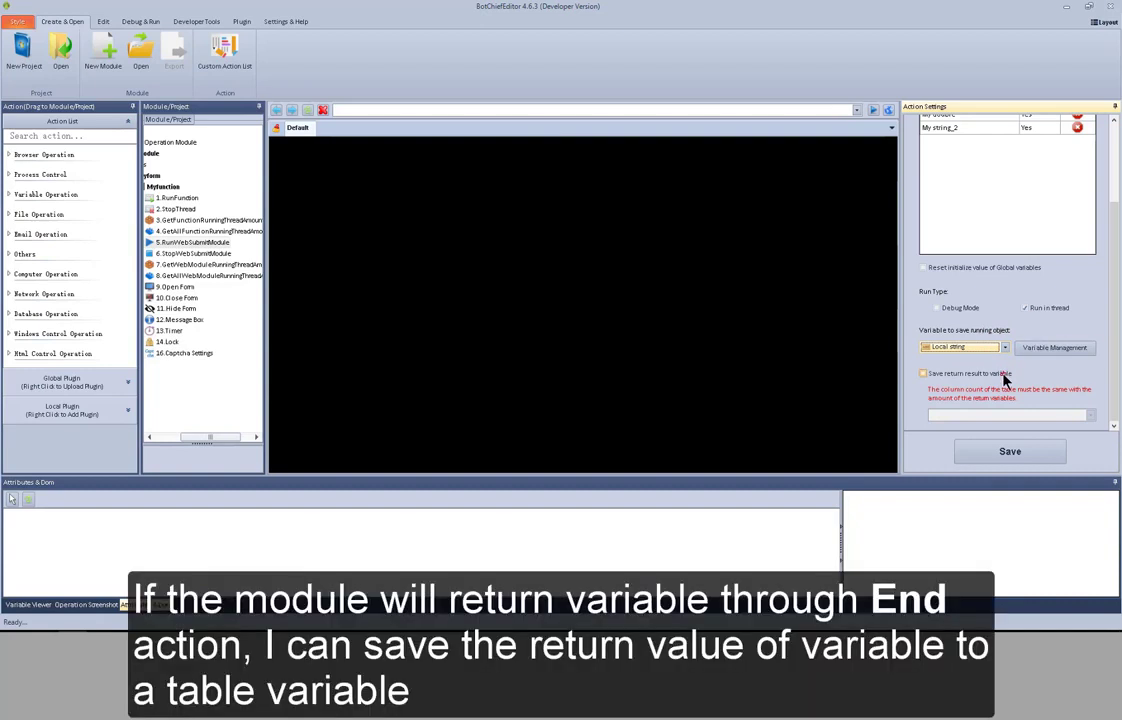
click(1004, 375)
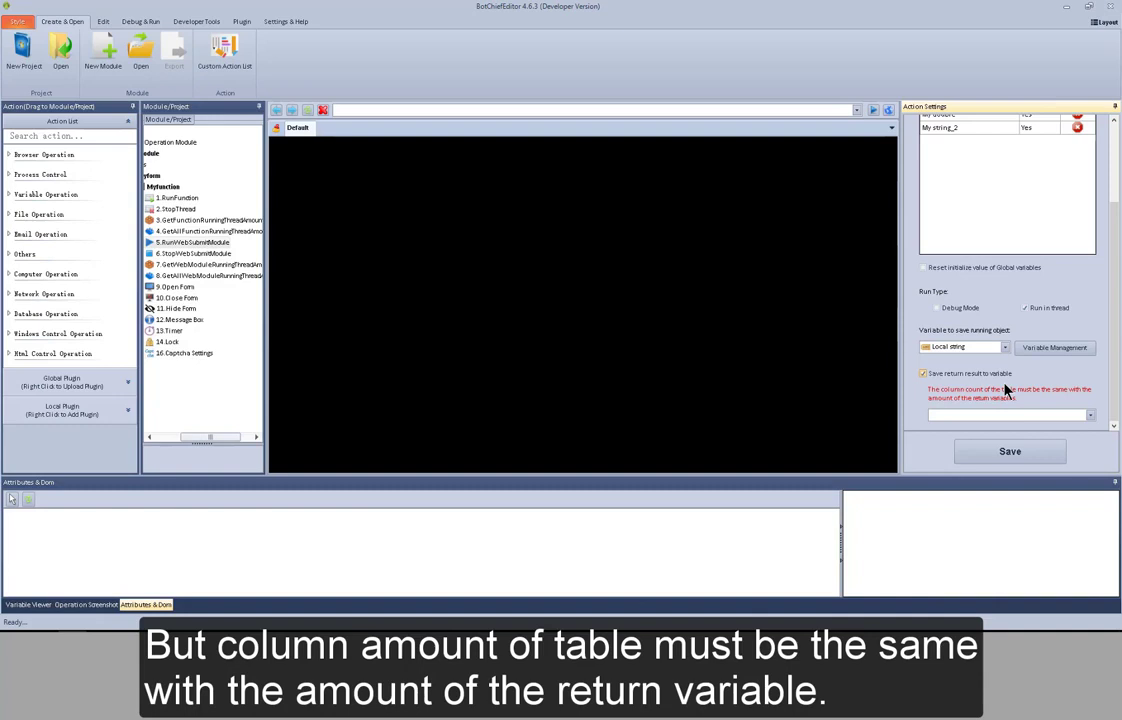
click(1012, 416)
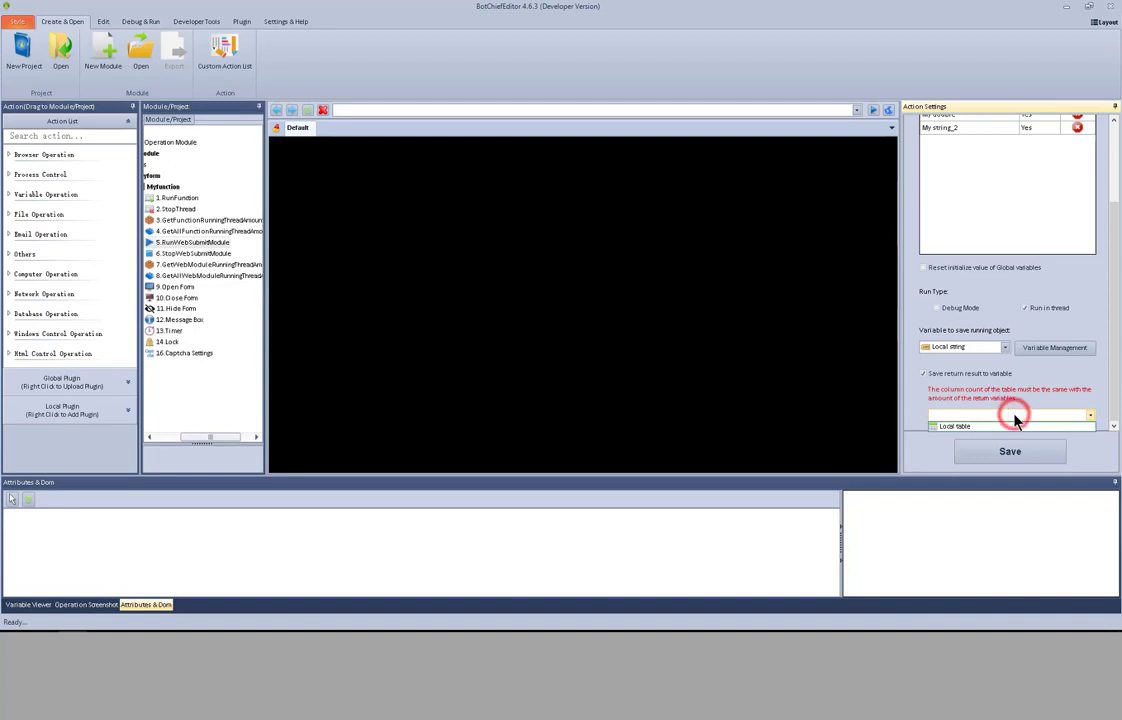
click(1013, 426)
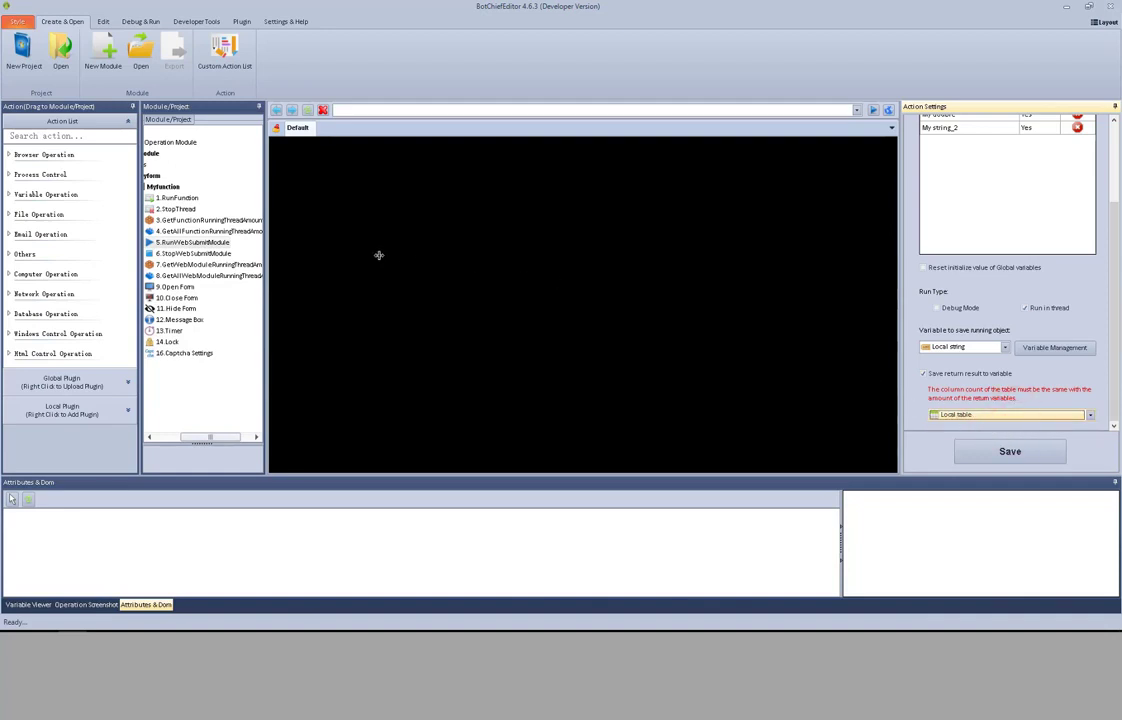
Open the StopWebSubmitModule action and look at the variables available for its module running object
click(214, 255)
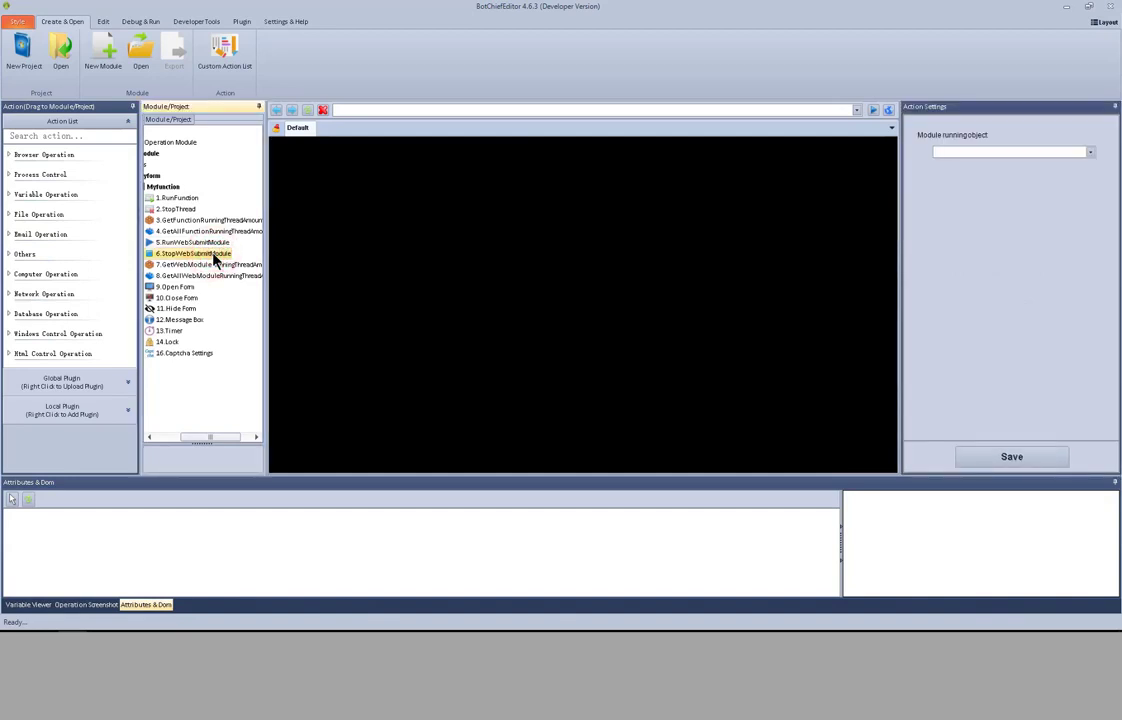
click(1019, 153)
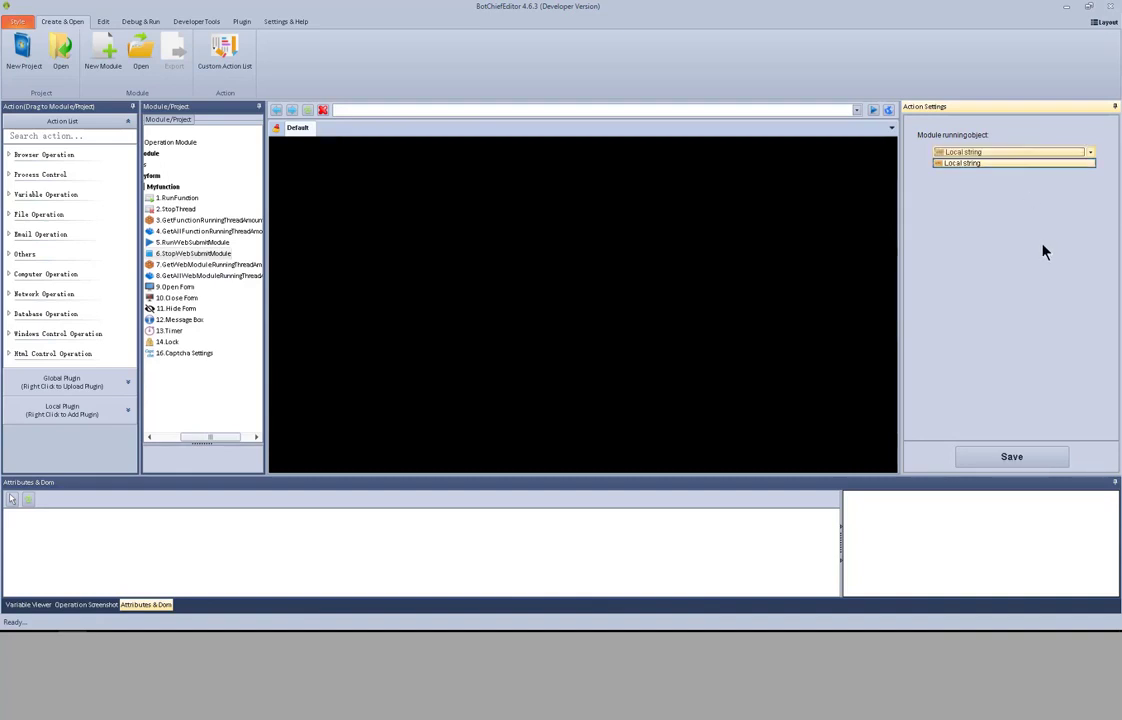
click(1040, 245)
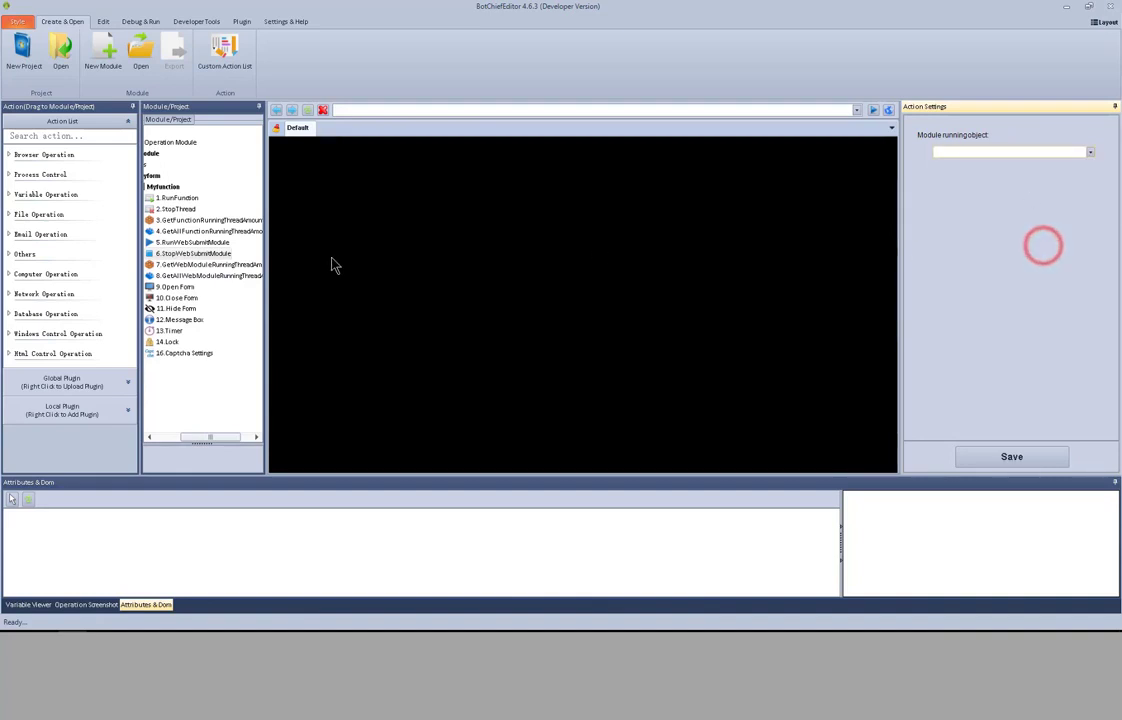
Configure the GetWebModuleRunningThreadAmount action with Local string as the module running object and Local double as the result variable
click(250, 265)
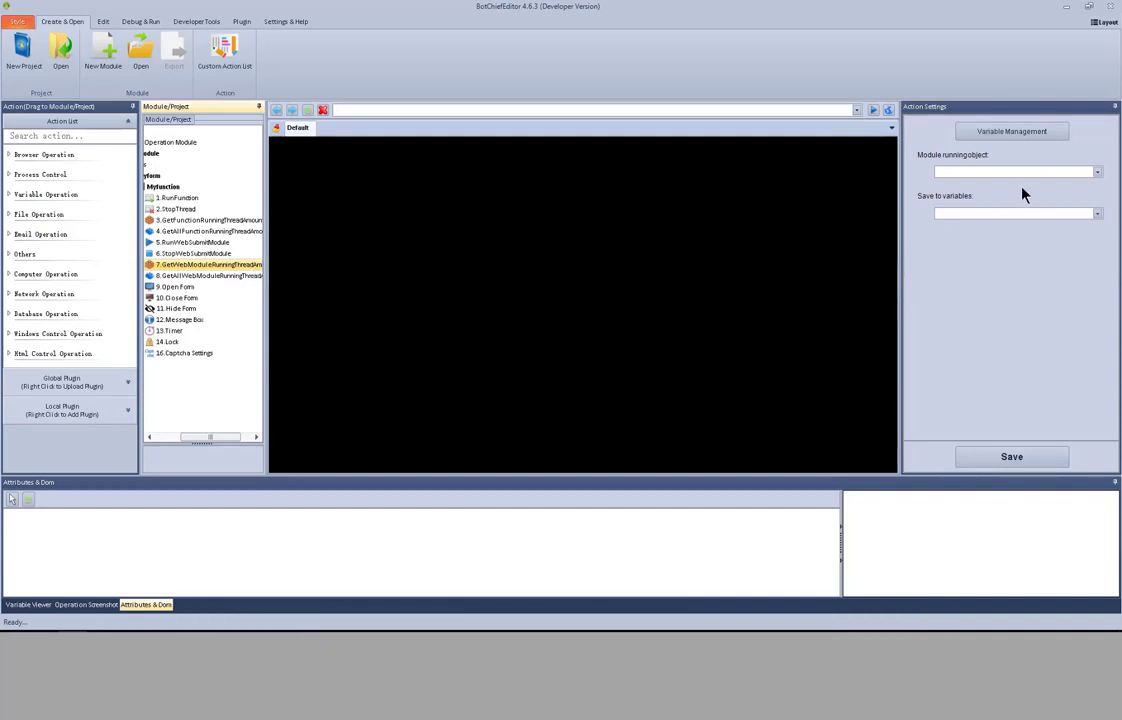
click(1047, 173)
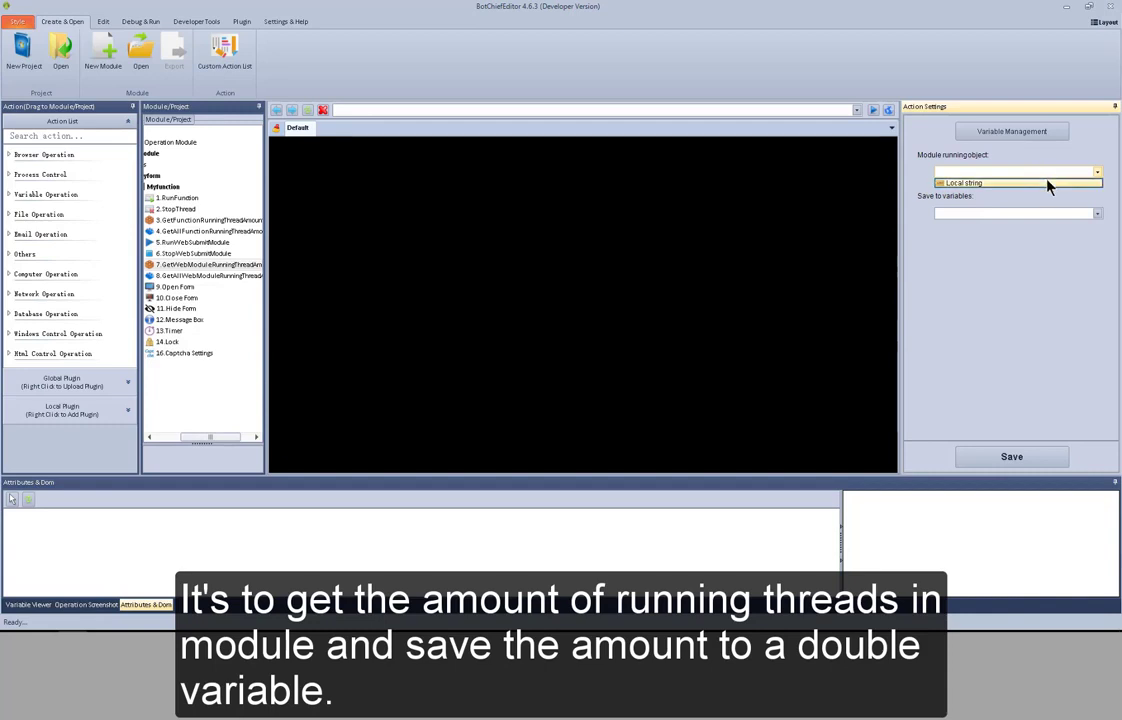
click(1048, 183)
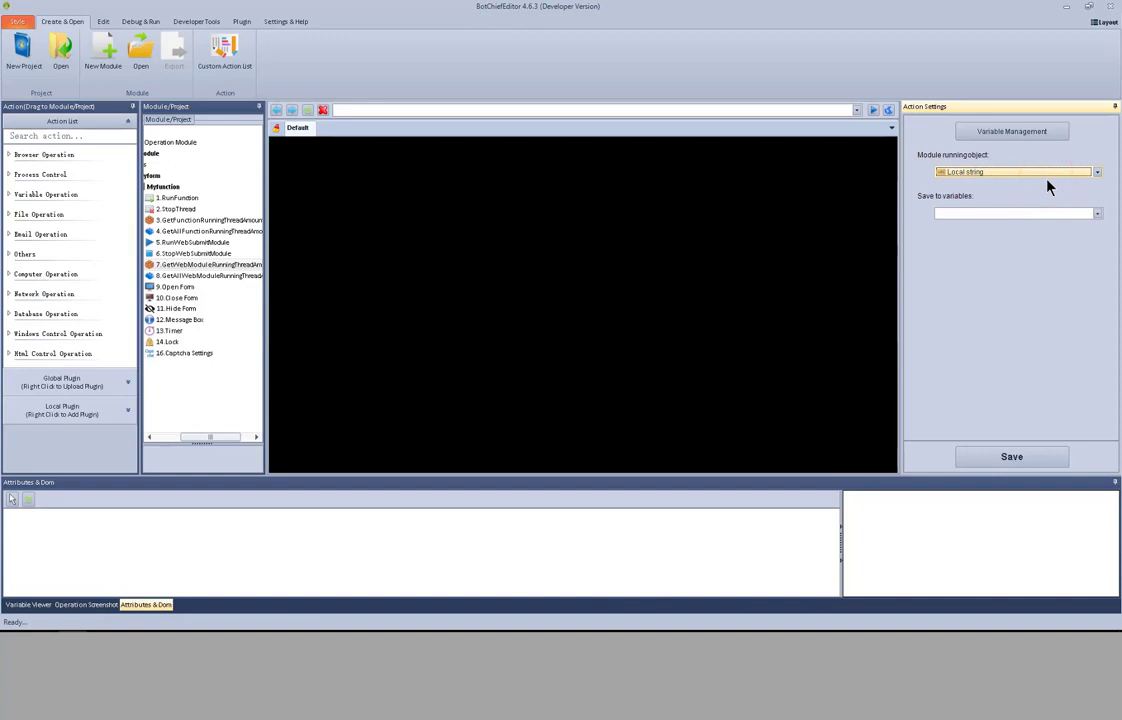
click(1052, 216)
click(1051, 224)
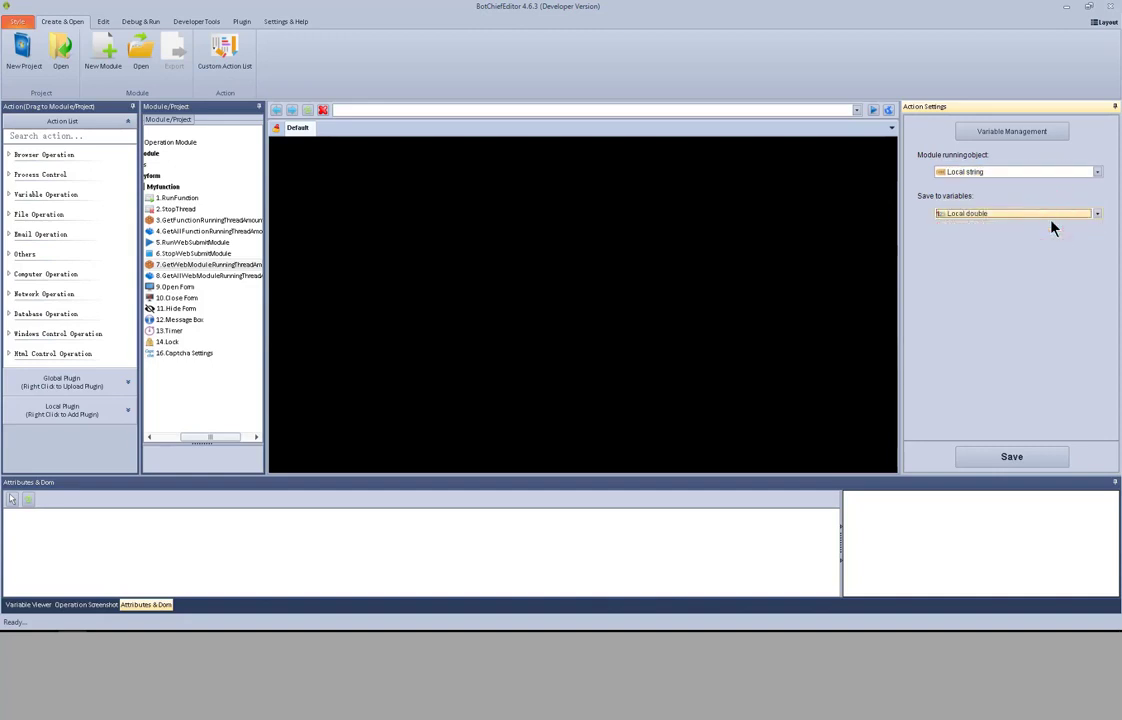
Configure the GetAllWebModuleRunningThreadAmount action to save its result to the Local double variable
click(246, 276)
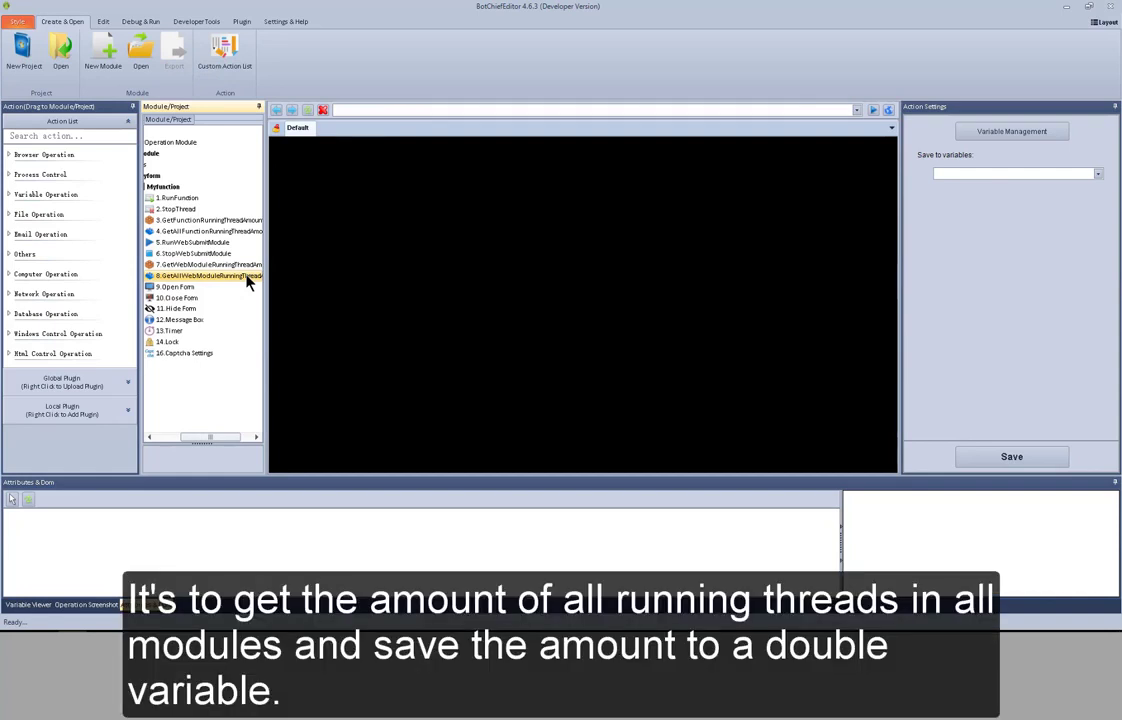
click(1014, 176)
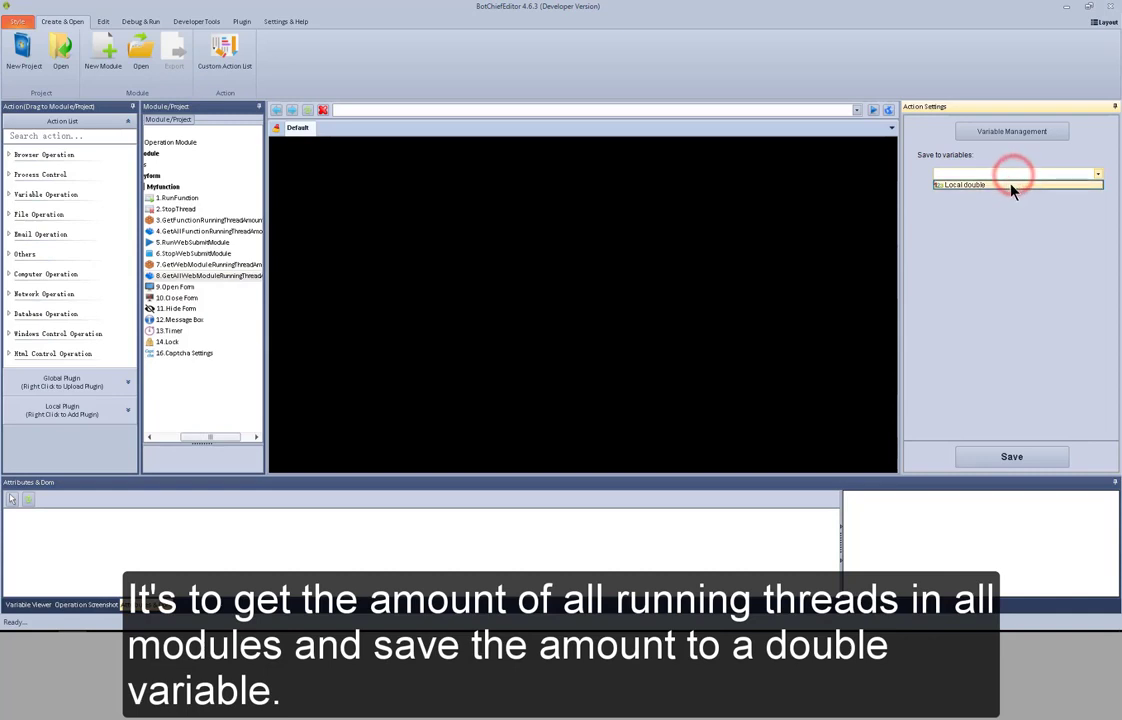
click(1012, 188)
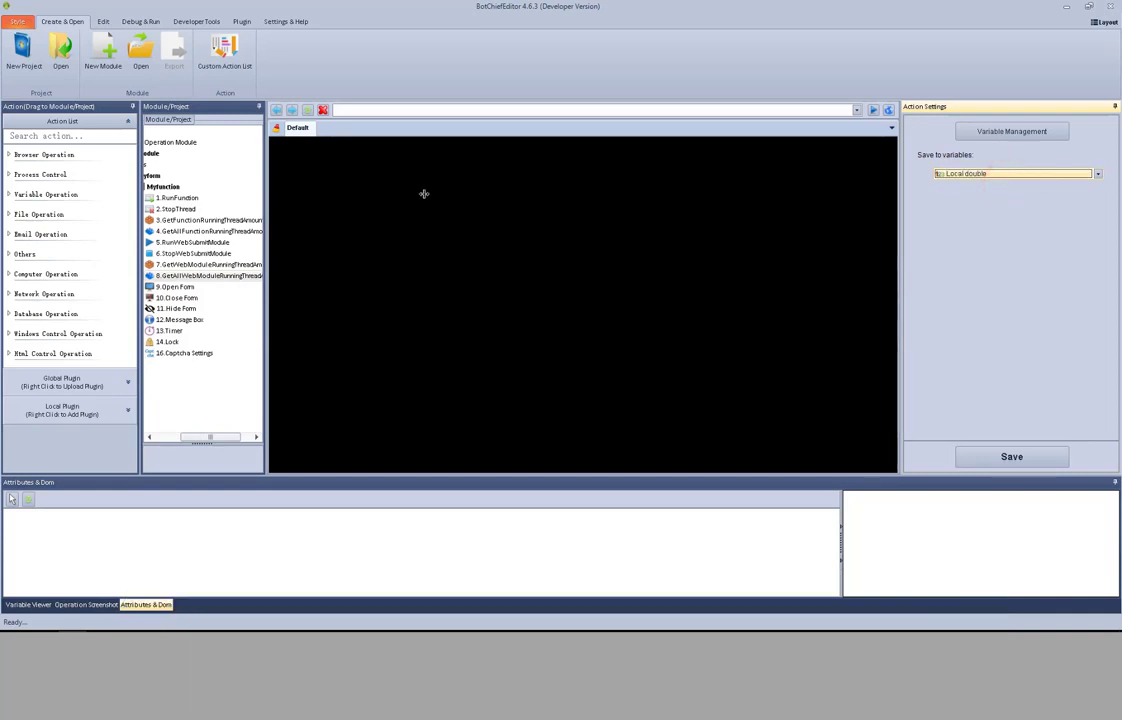
Set the Open Form action to show Myform and review its open types, keeping Show
click(177, 289)
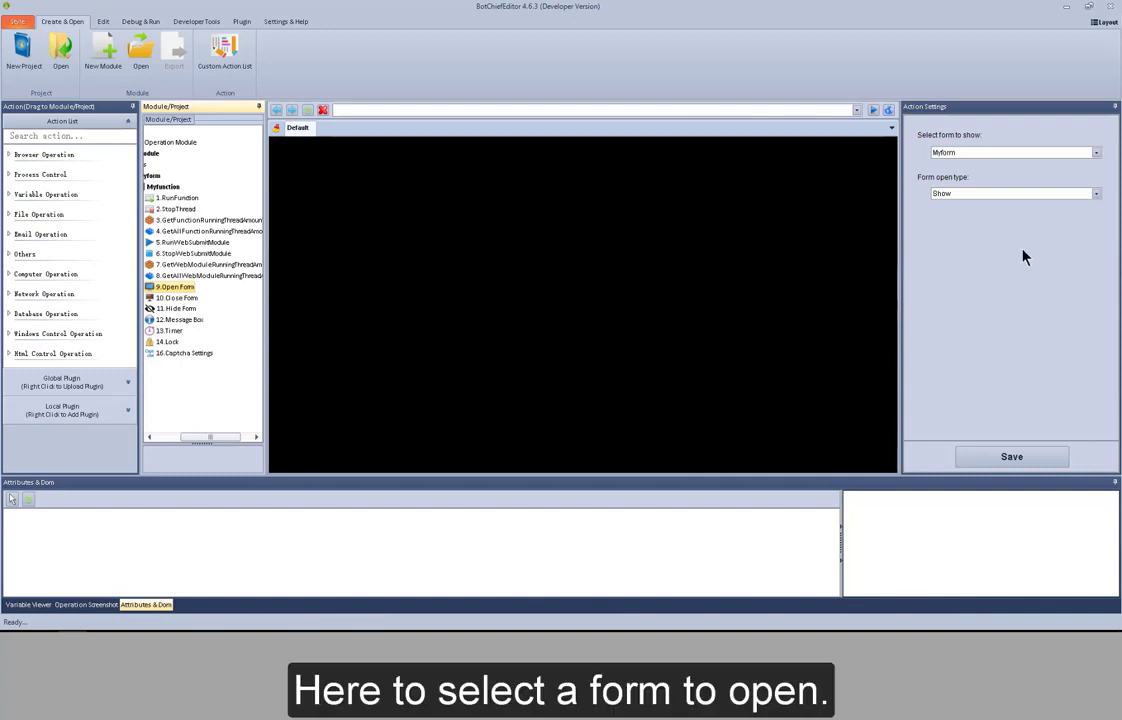
click(1097, 154)
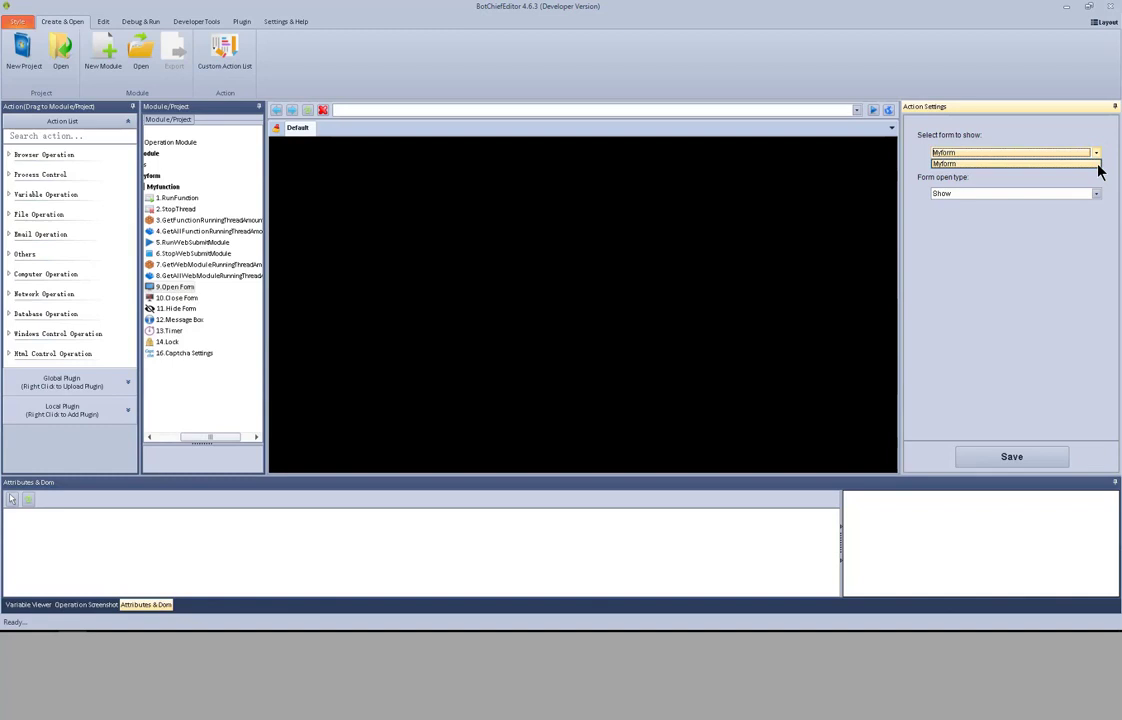
click(1097, 164)
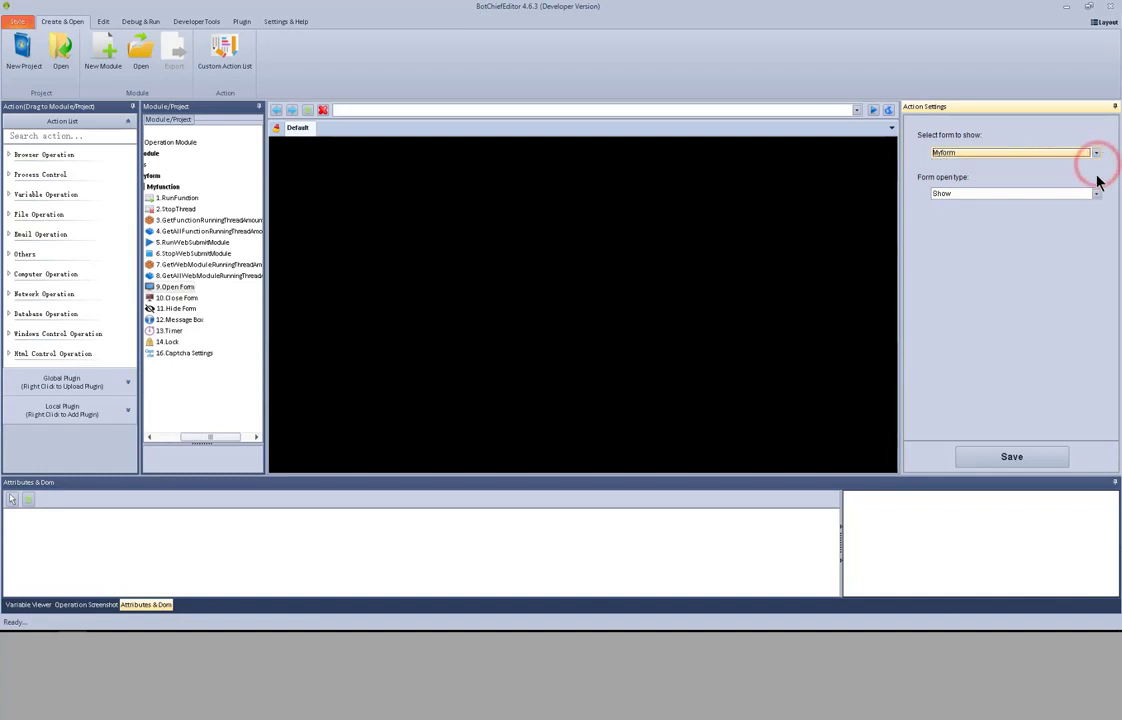
click(1097, 195)
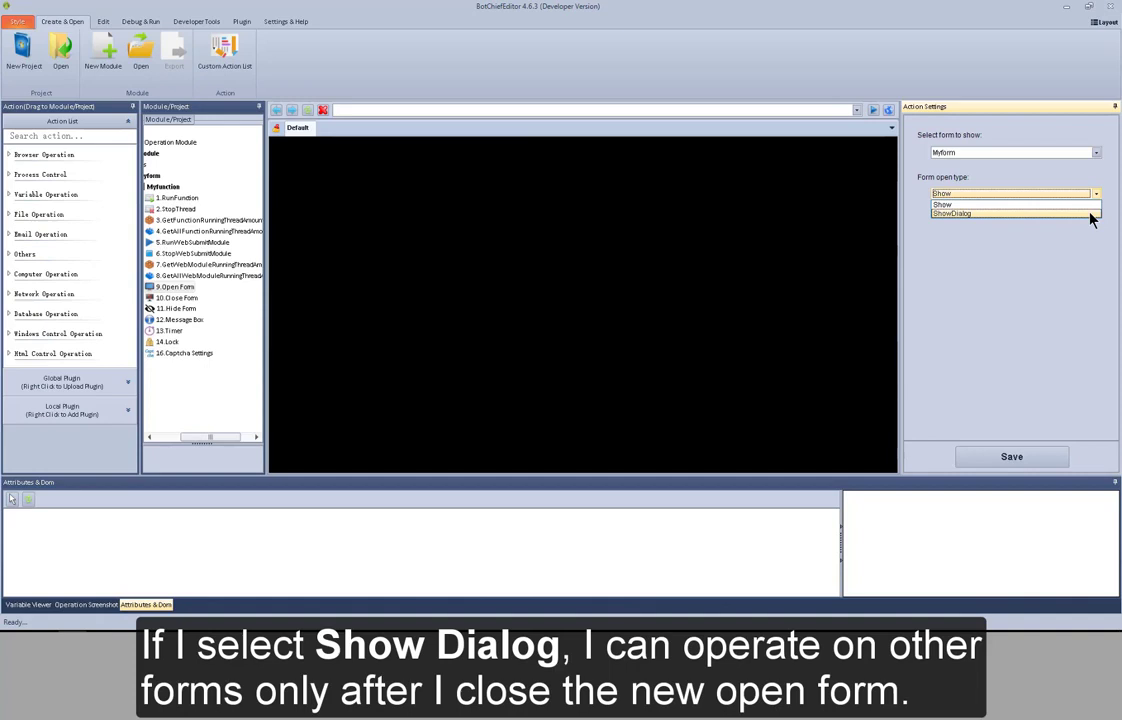
click(1078, 251)
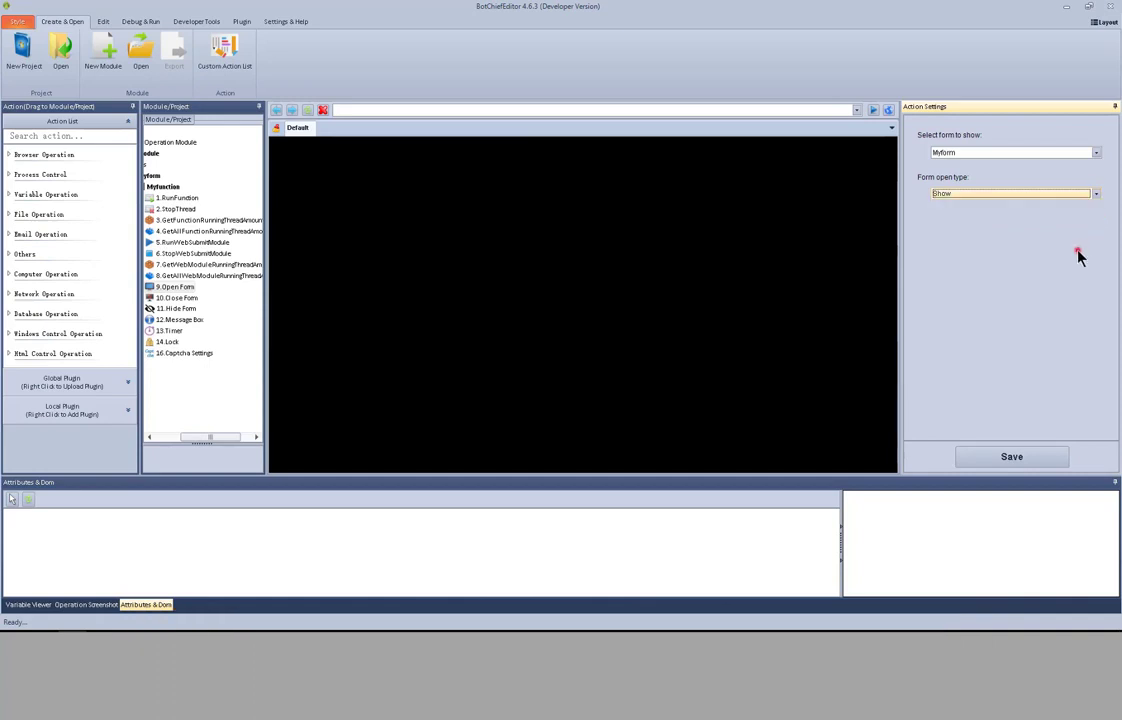
Open the Close Form action and look at the forms that can be chosen for closing
click(179, 298)
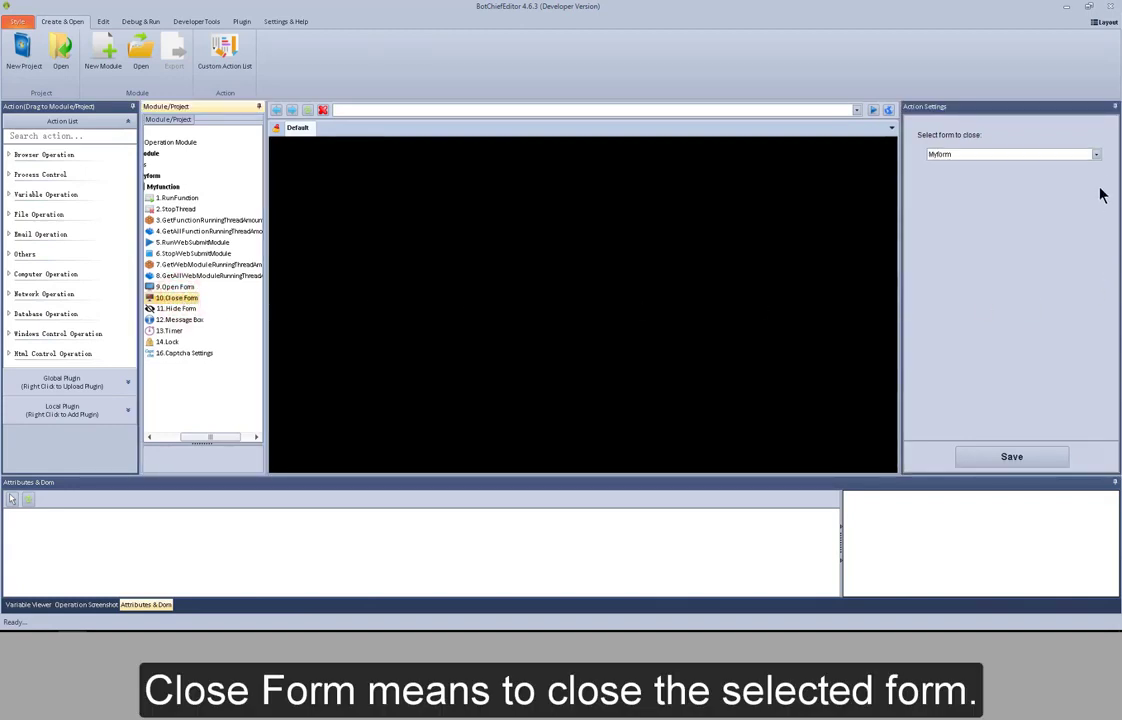
click(1097, 156)
click(1097, 156)
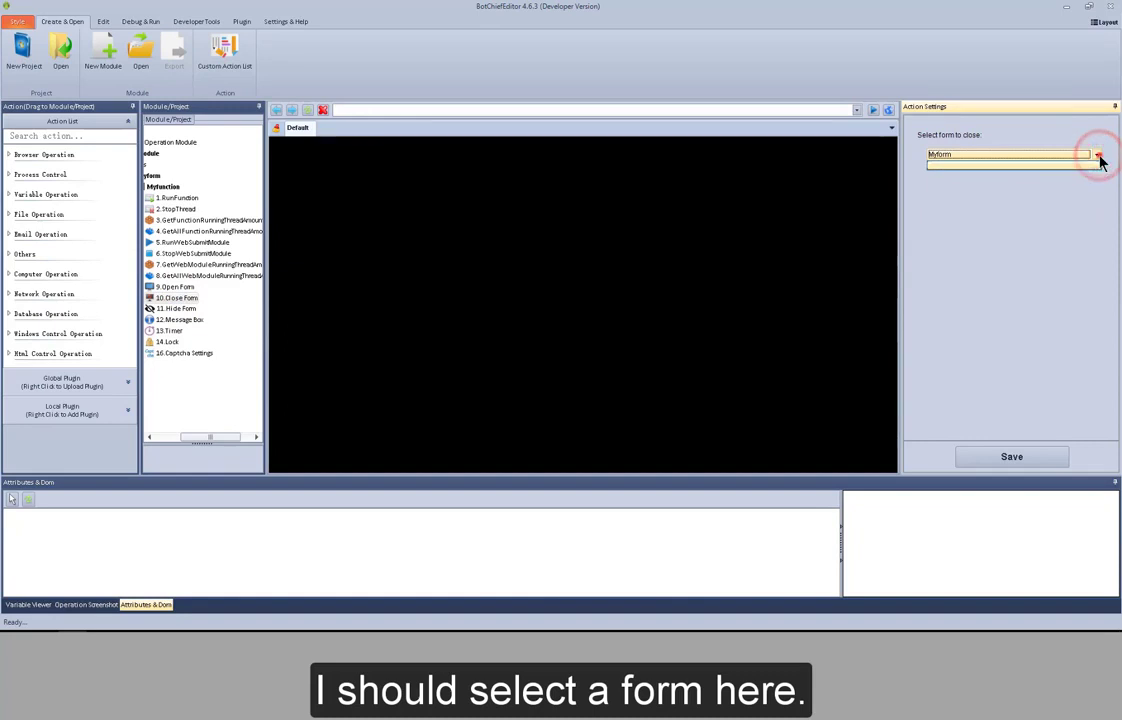
Open the Hide Form action and look at the forms that can be chosen for hiding
click(181, 312)
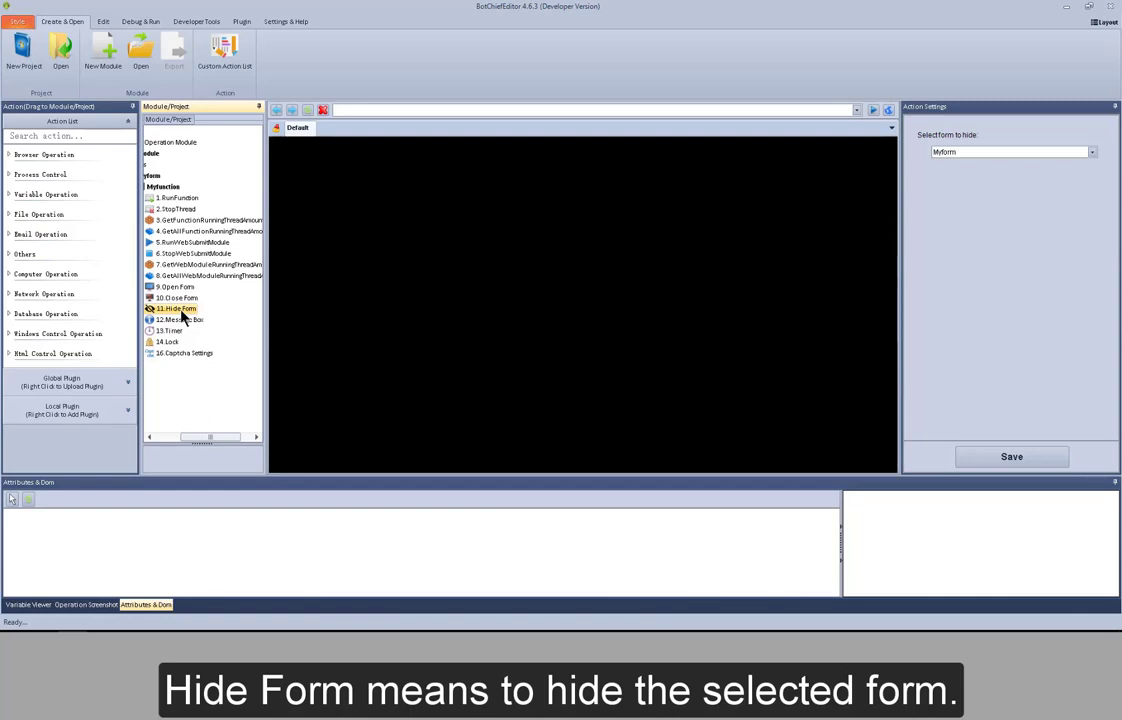
click(1092, 152)
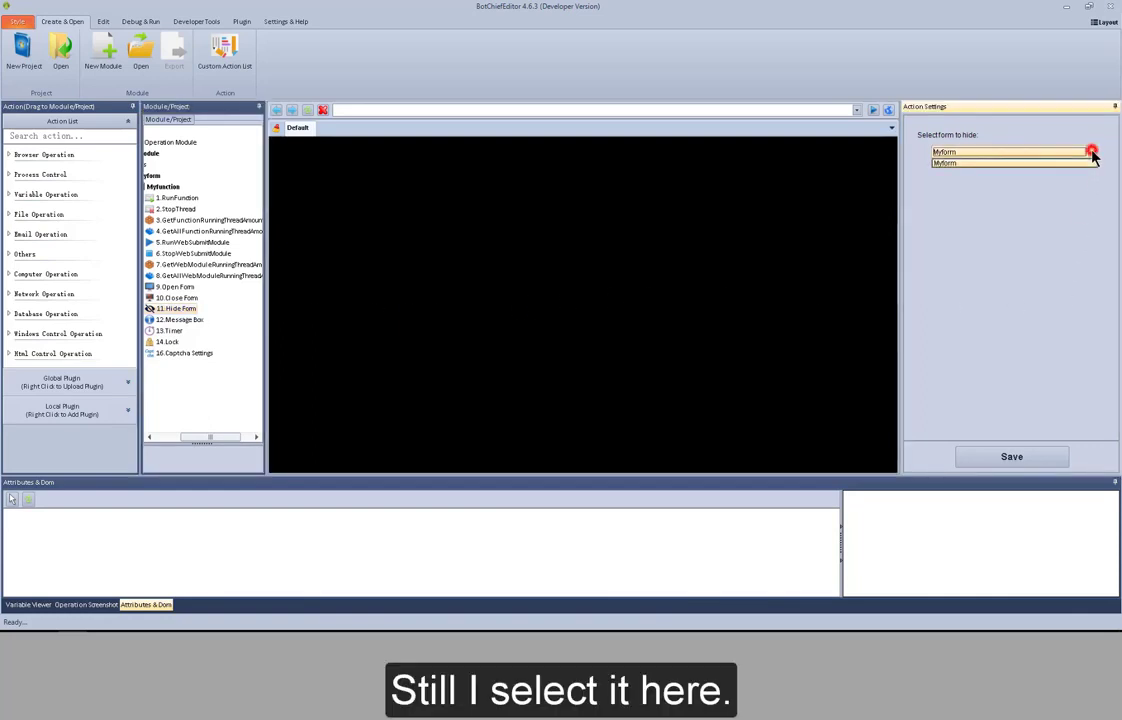
click(1092, 152)
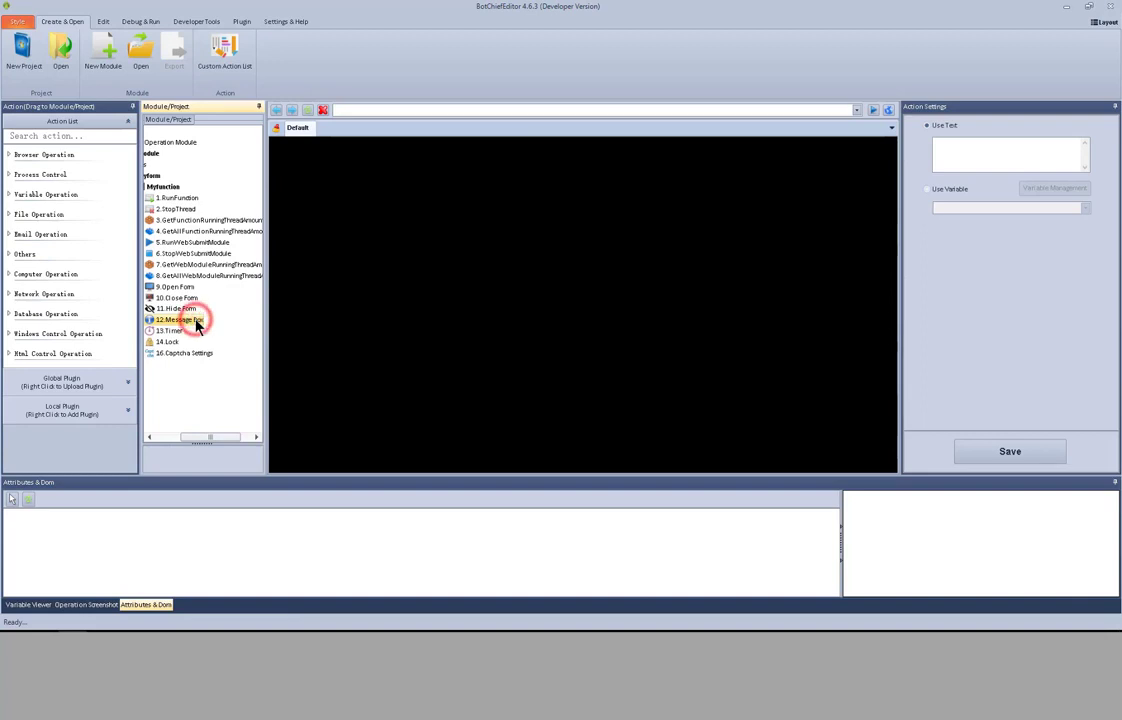
Switch the Message Box action's content source from entered text to a variable
click(978, 156)
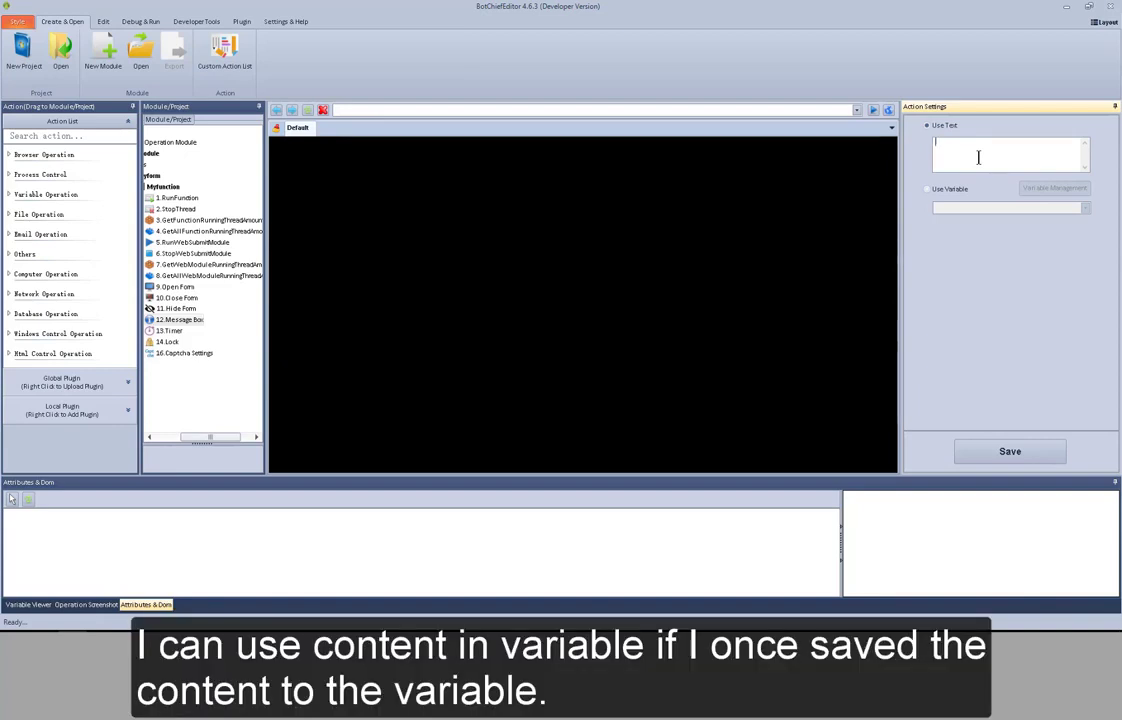
click(958, 191)
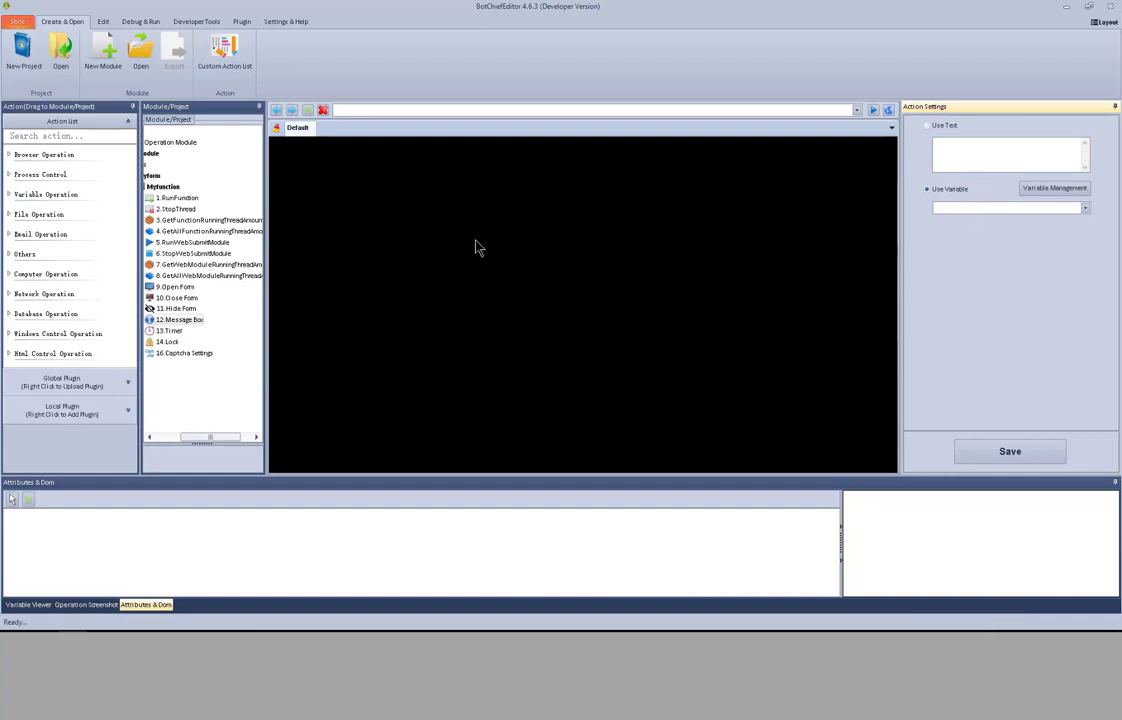
Add a timer named timer1 to Myform that runs Myfunction, using the form's Timer Manager
click(172, 333)
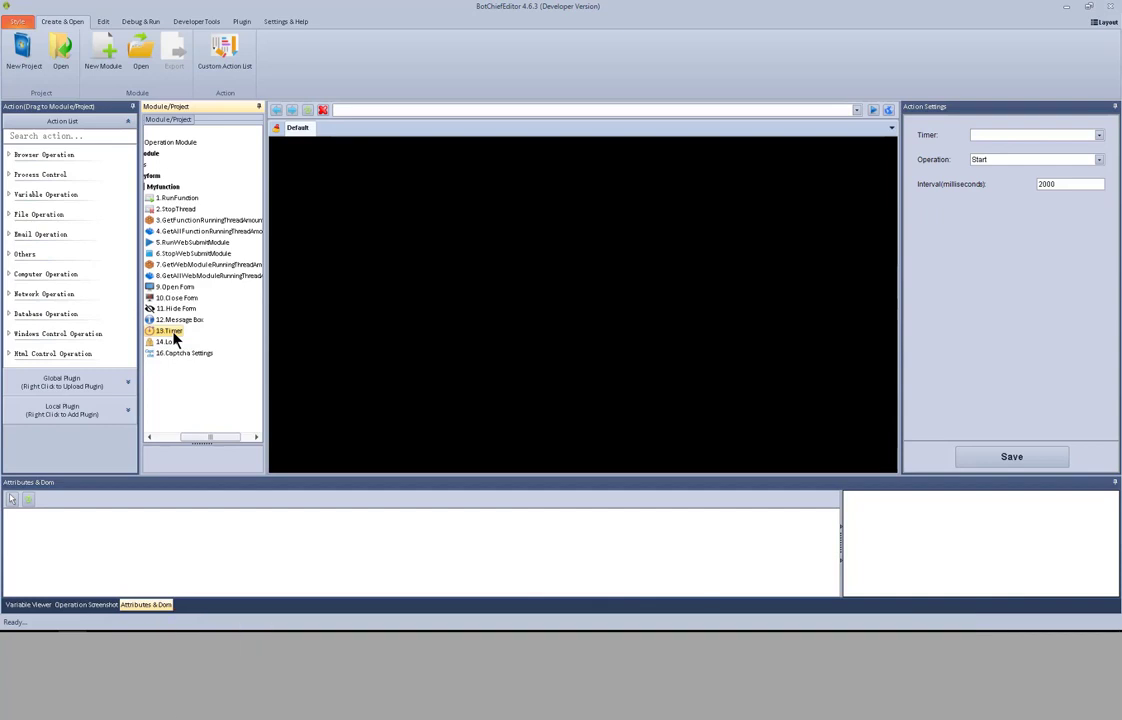
drag(212, 435, 201, 435)
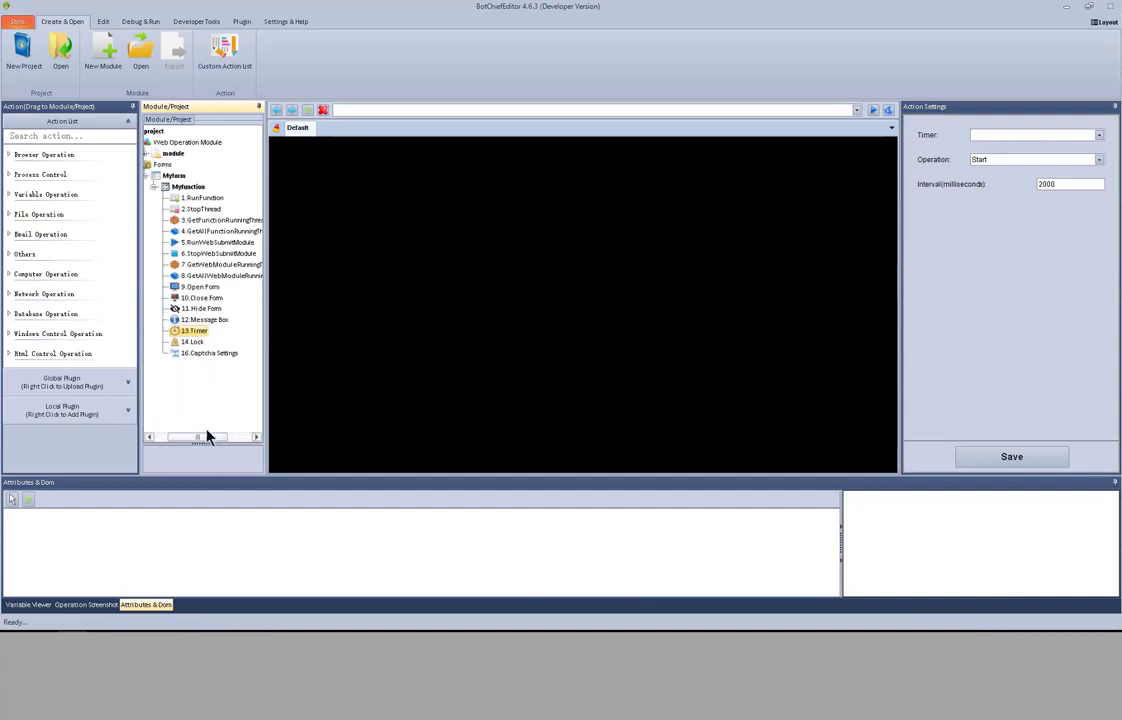
right_click(176, 177)
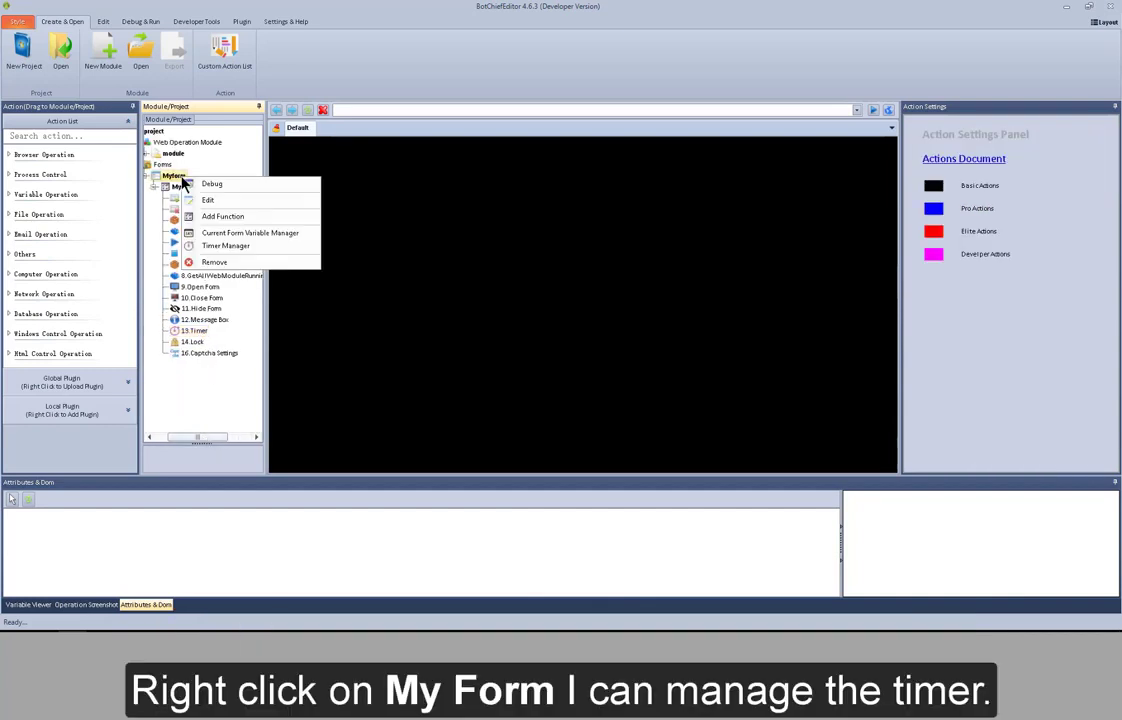
click(235, 248)
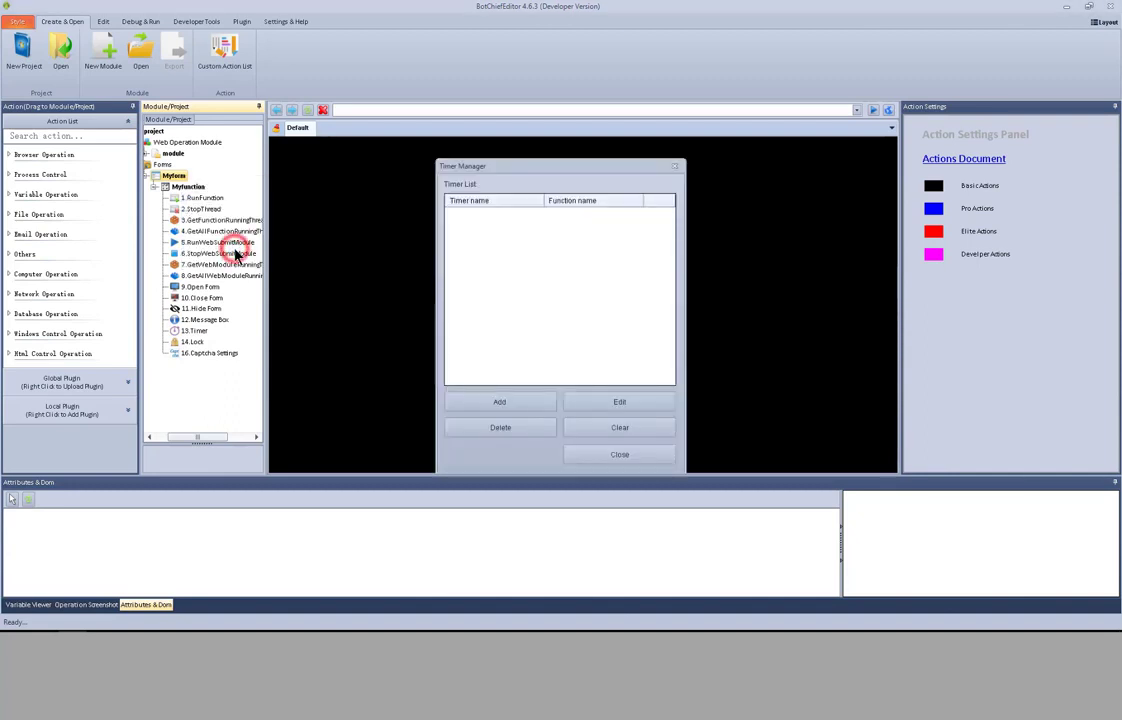
click(483, 401)
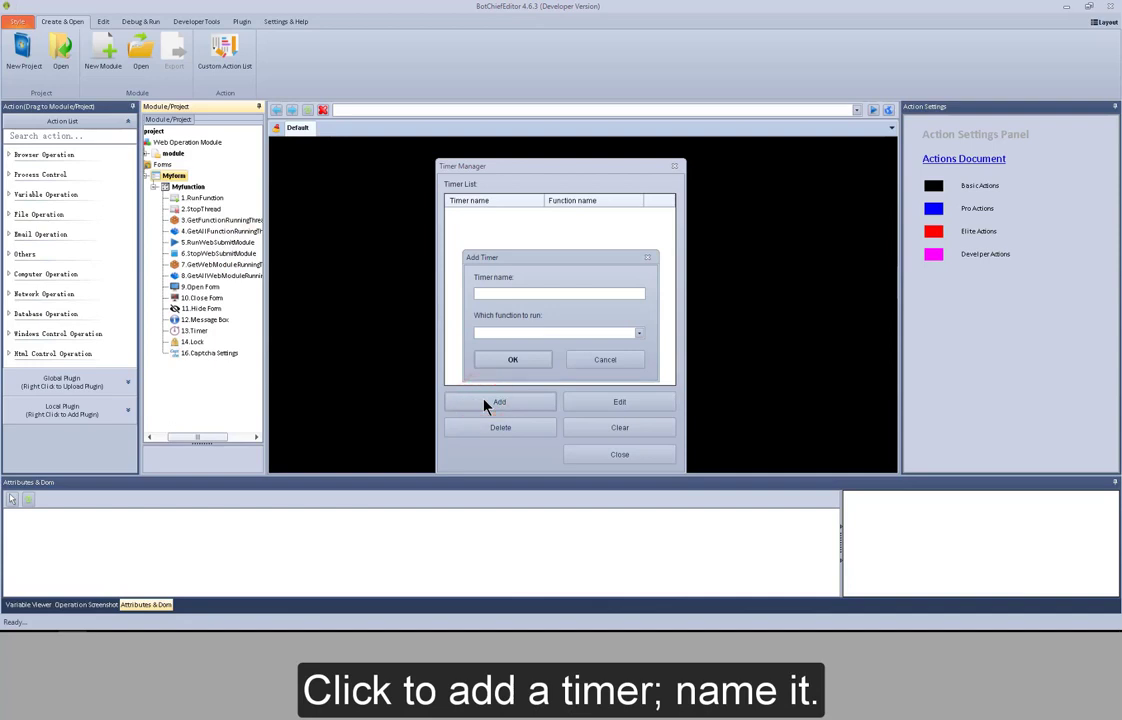
text(timer1)
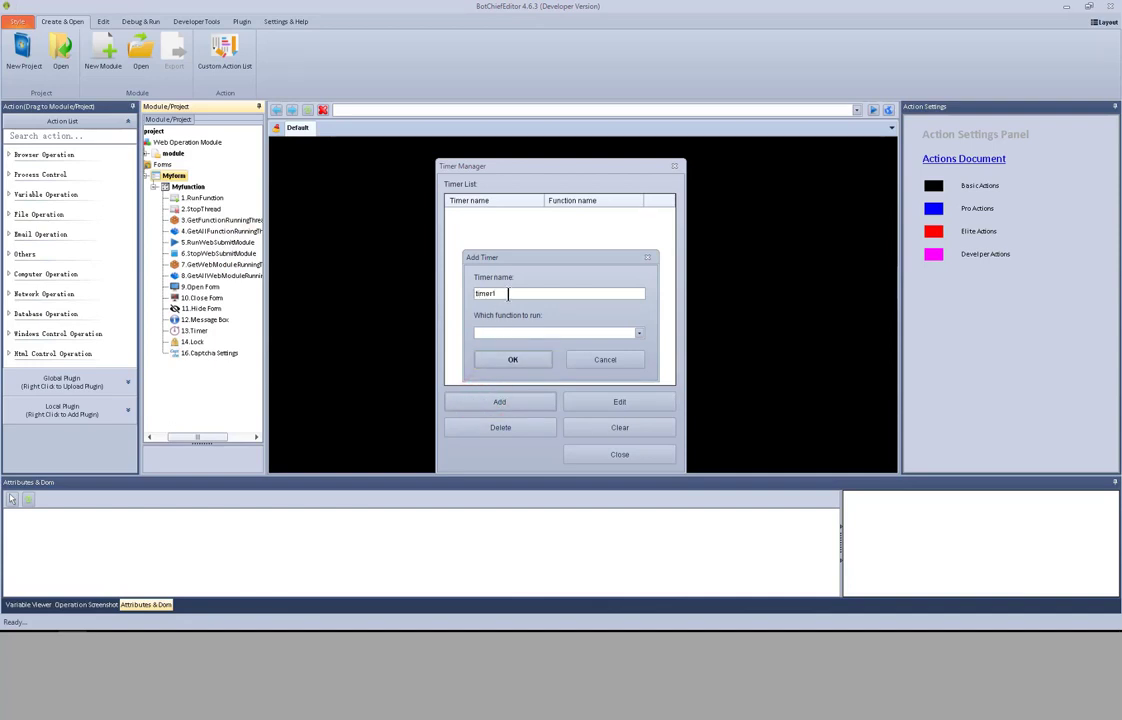
click(530, 335)
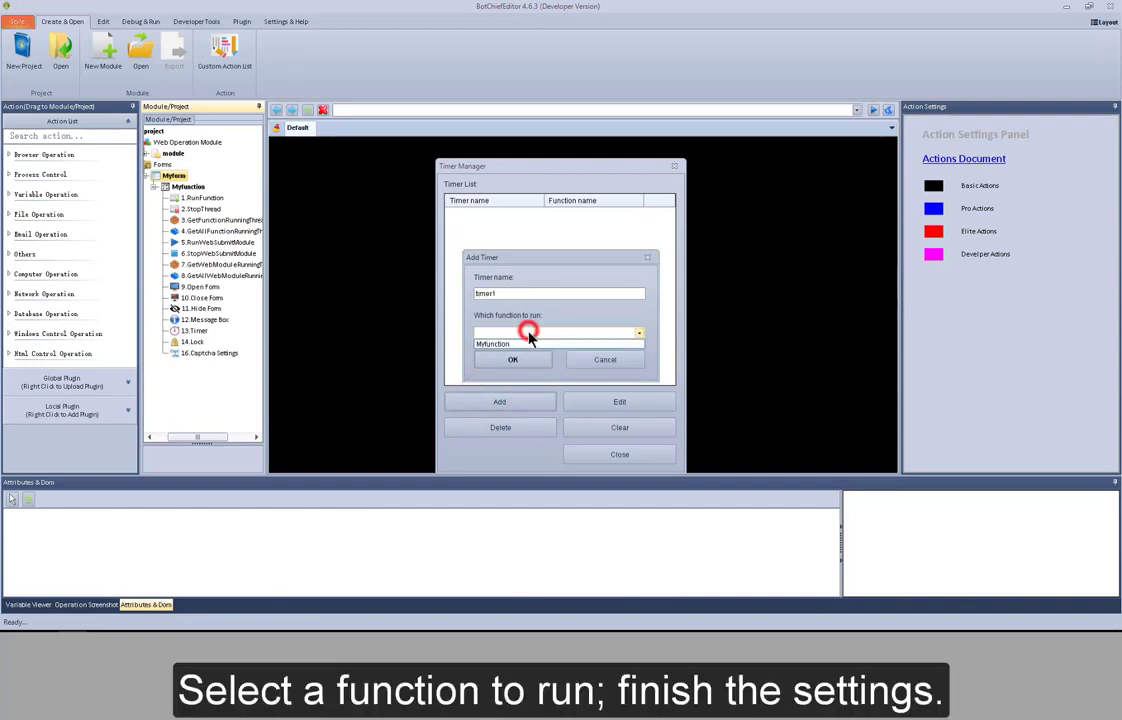
click(540, 344)
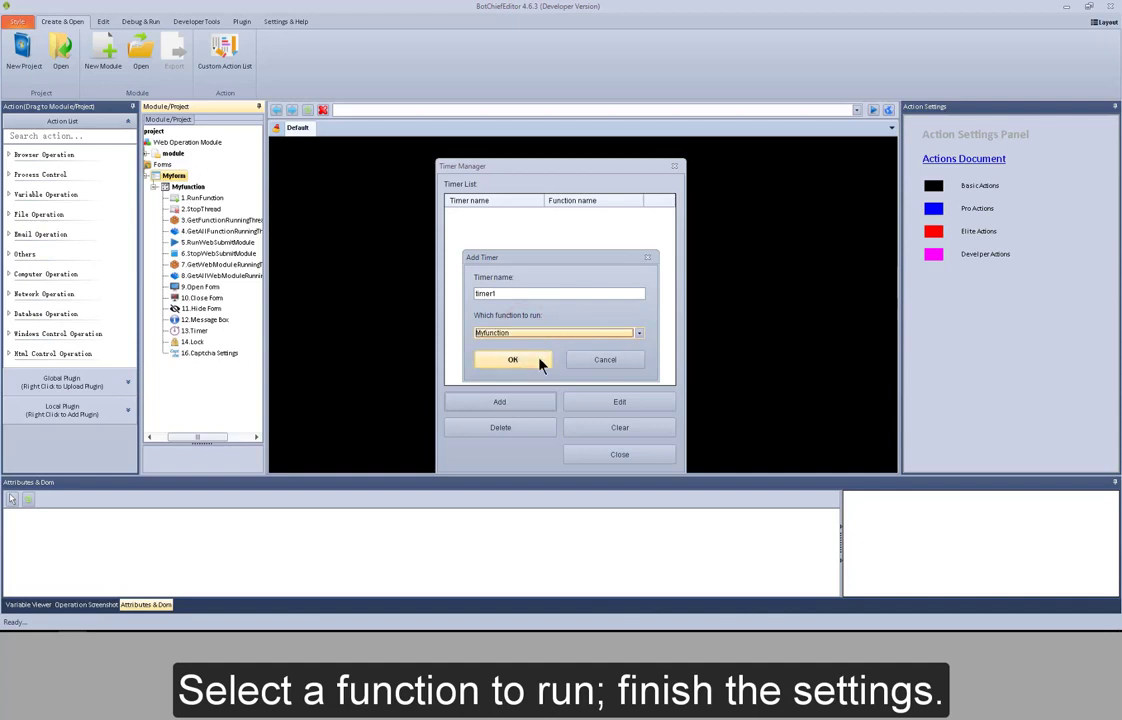
click(540, 360)
click(621, 456)
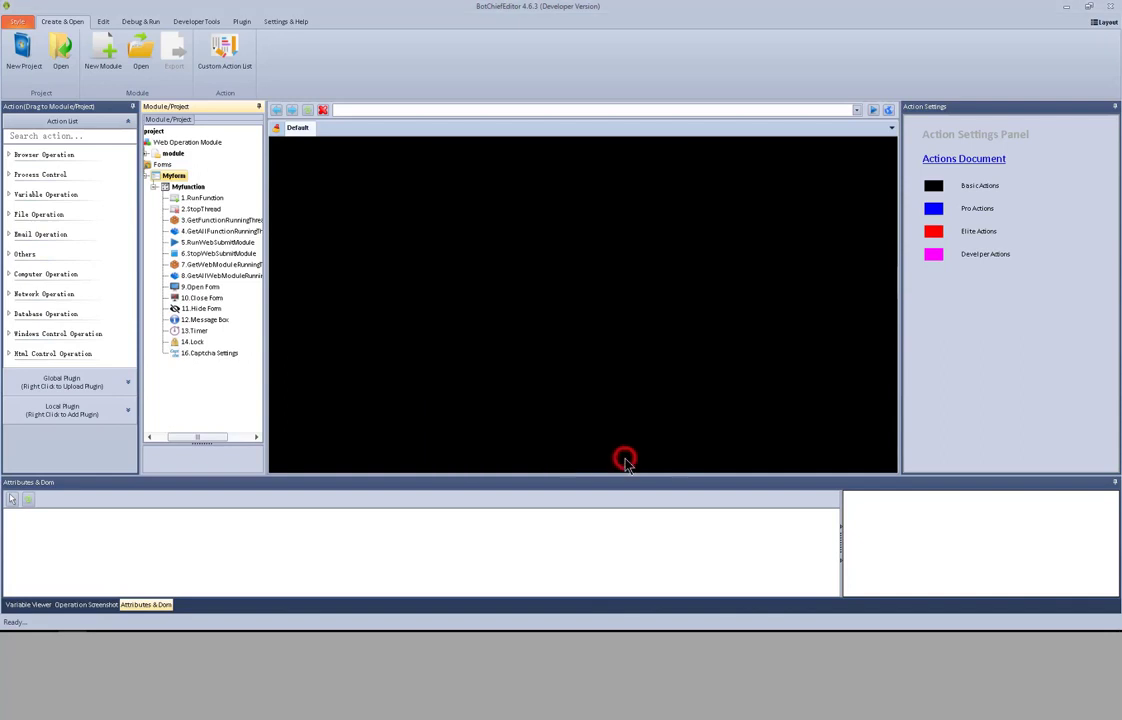
Set the Timer action to use timer1 and review its operation choices, keeping Start
click(198, 331)
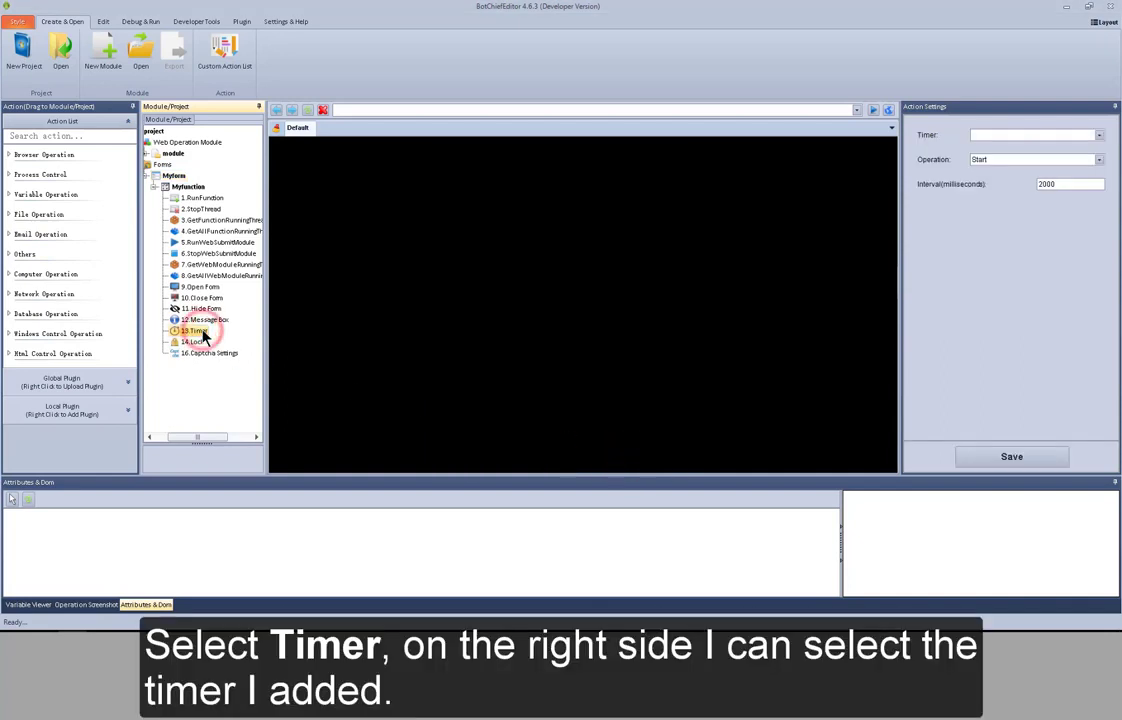
click(1062, 136)
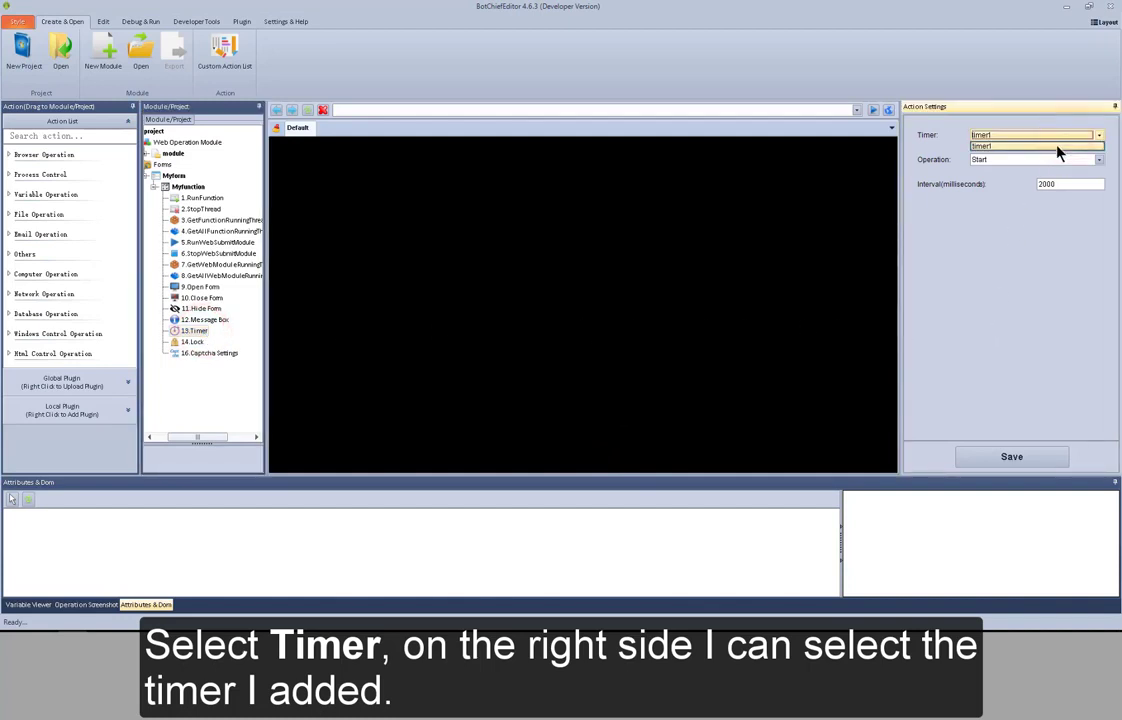
click(1057, 147)
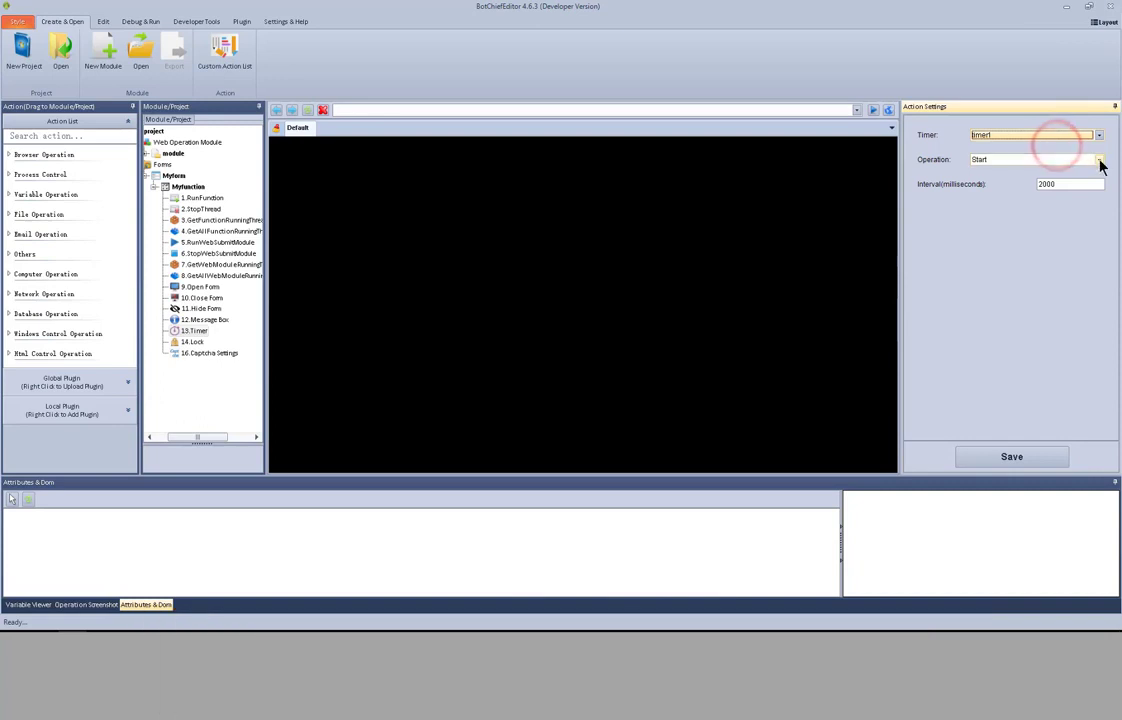
click(1099, 162)
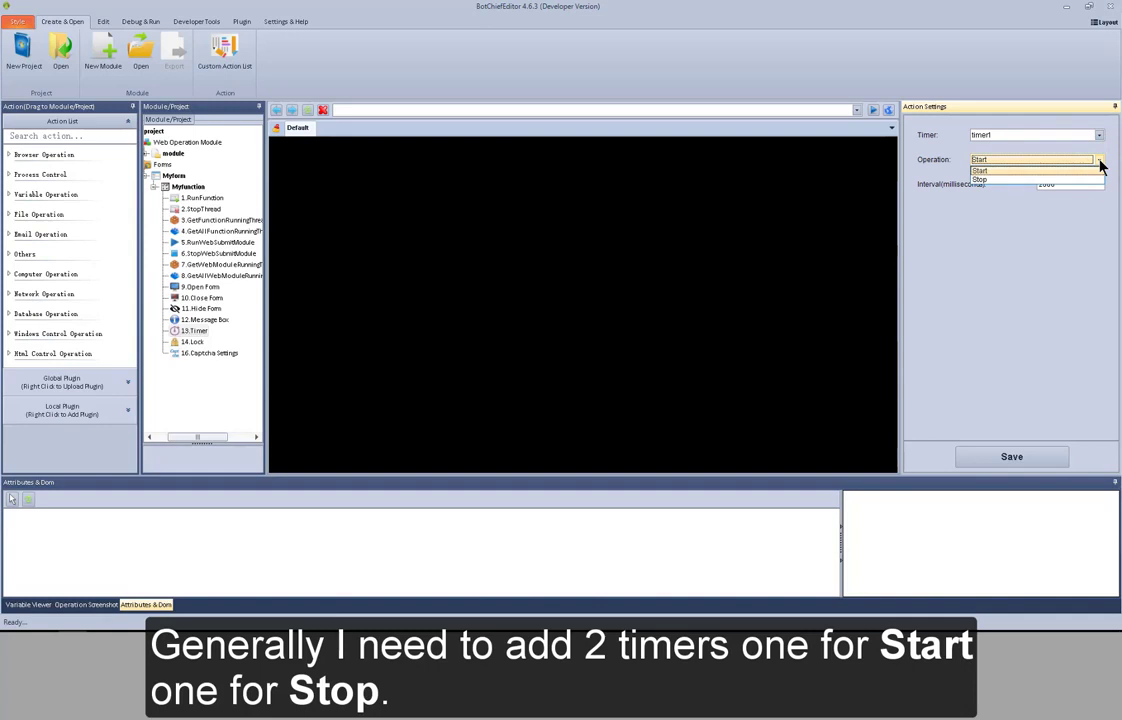
click(1096, 161)
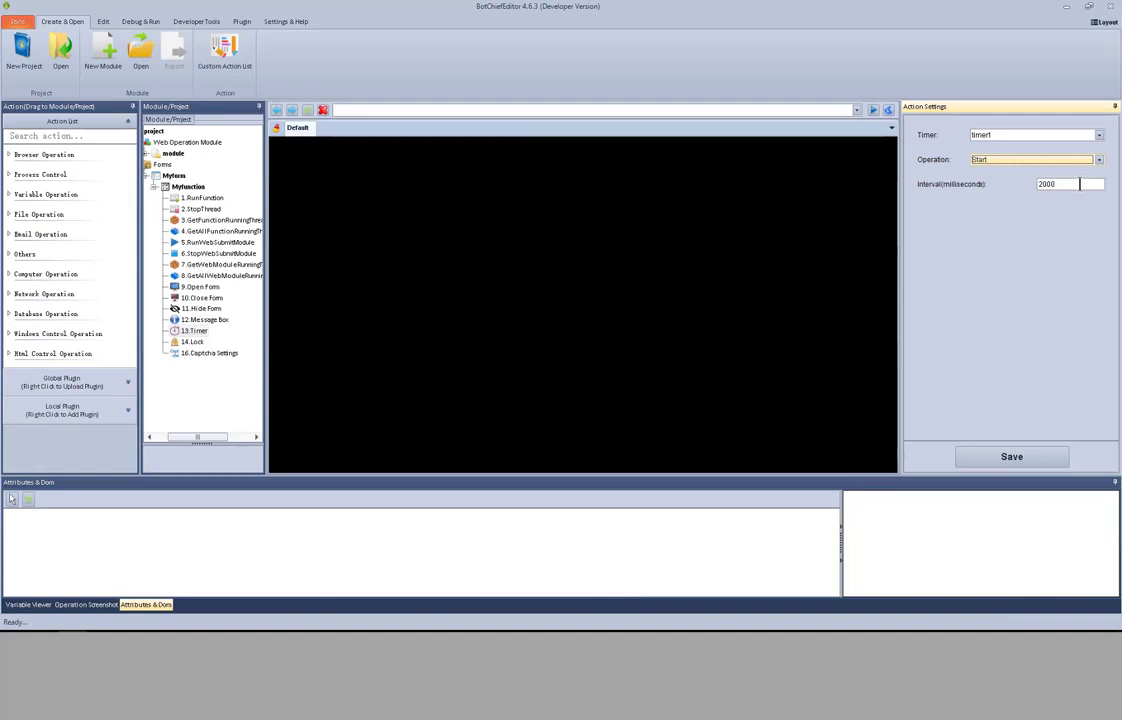
Add an Open Form action from the Windows control operations as a child of the Lock action
click(196, 342)
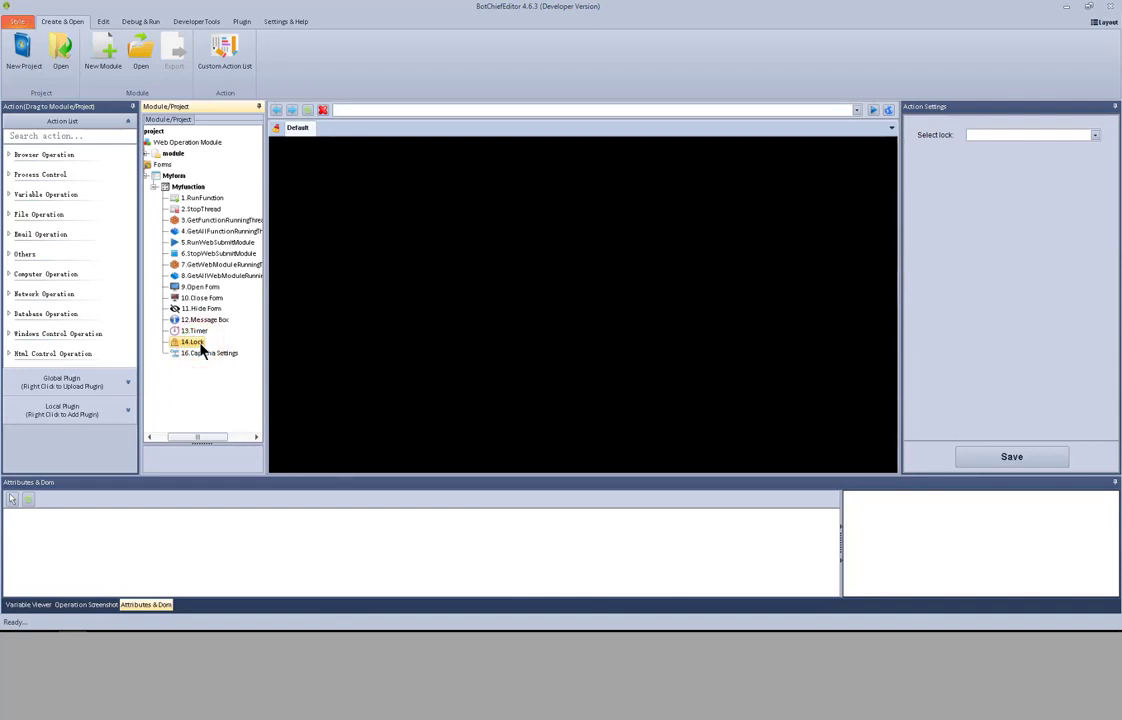
right_click(201, 346)
mouse_move(225, 350)
mouse_move(370, 352)
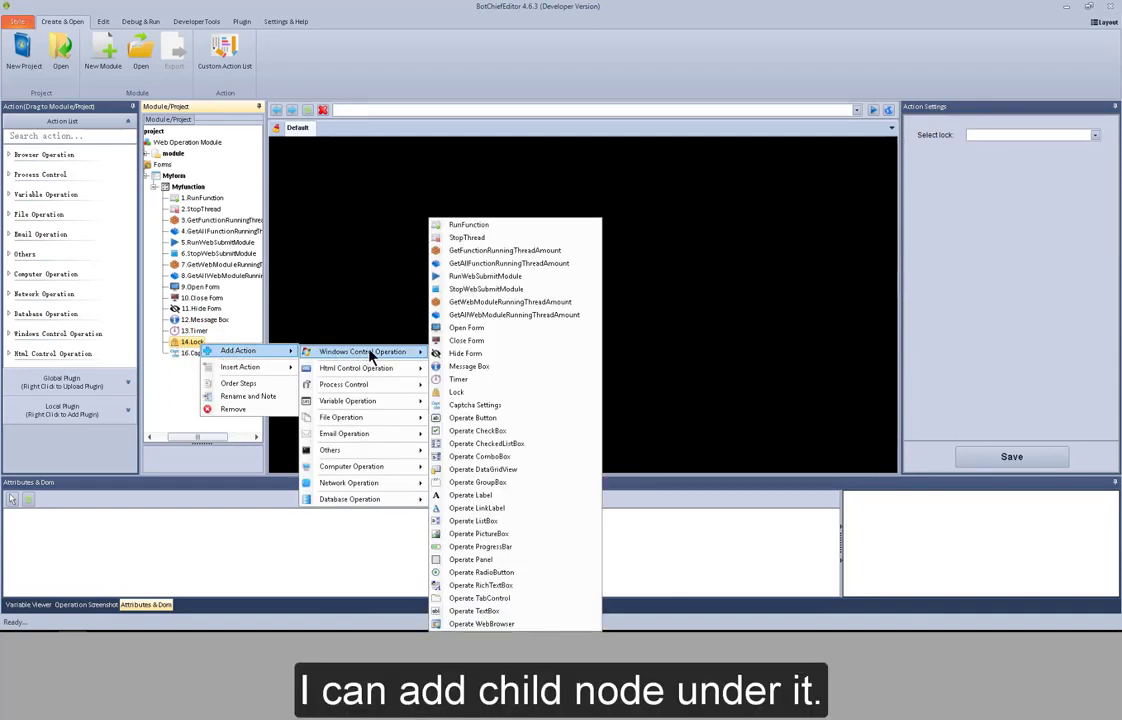
click(474, 328)
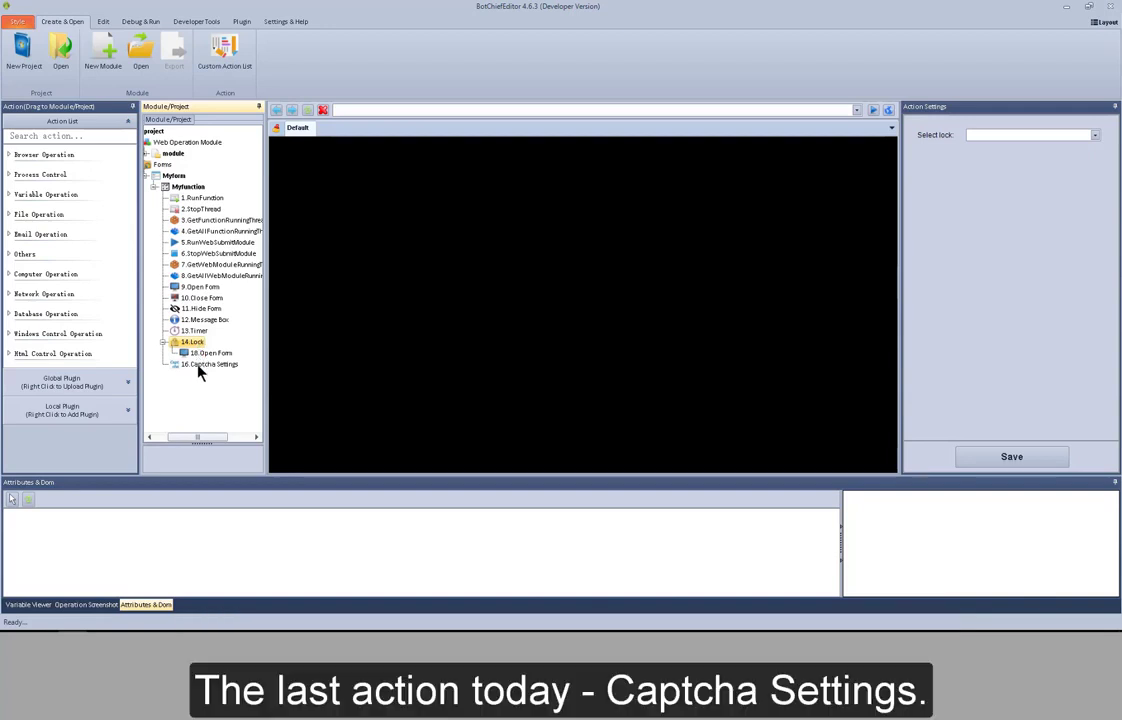
Open the Captcha Settings action in Myfunction
click(198, 368)
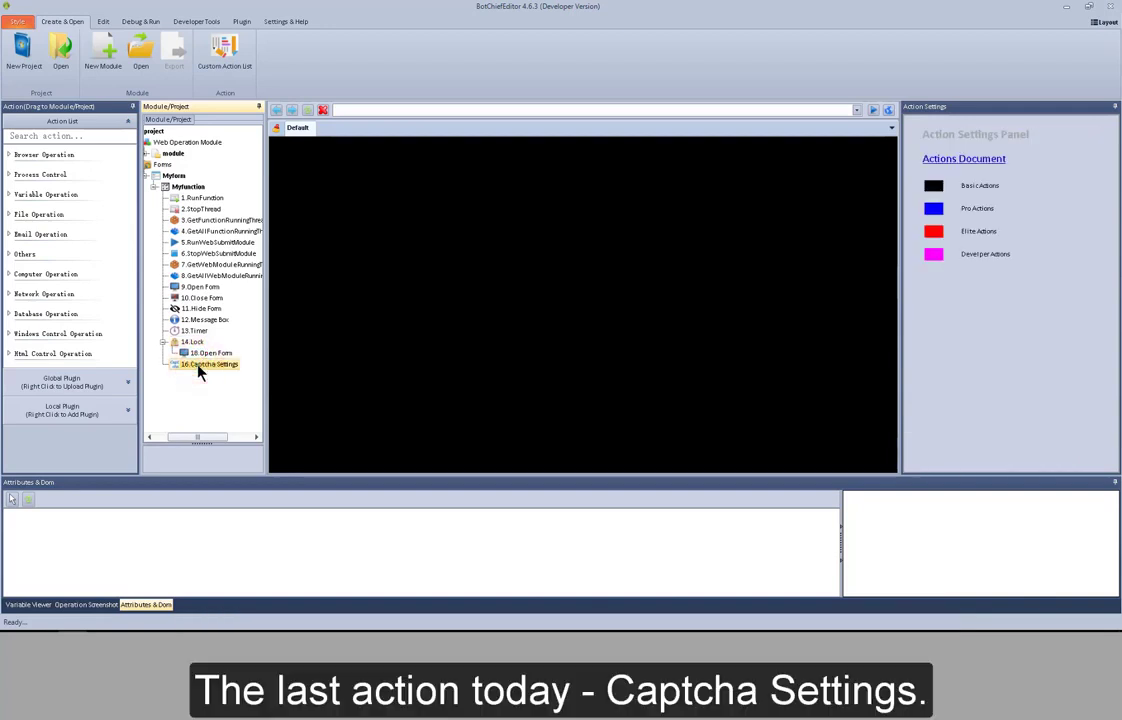